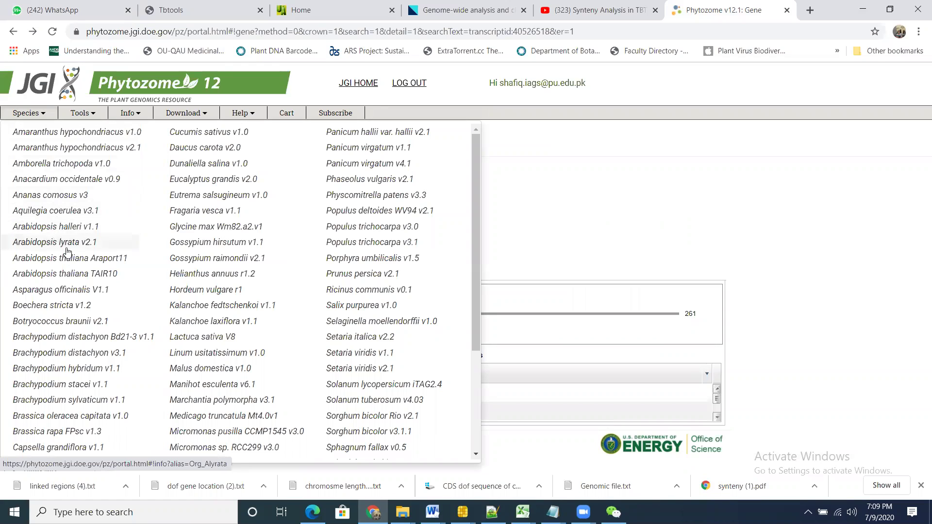
- Open the BLAST search for Anacardium occidentale v0.9 and enter the query sequence "q eqlkcprcds pntkfcyynn ynlsqprhfc kncrrywtkg galrnipvgg gtrksnkr"
left_click(81, 183)
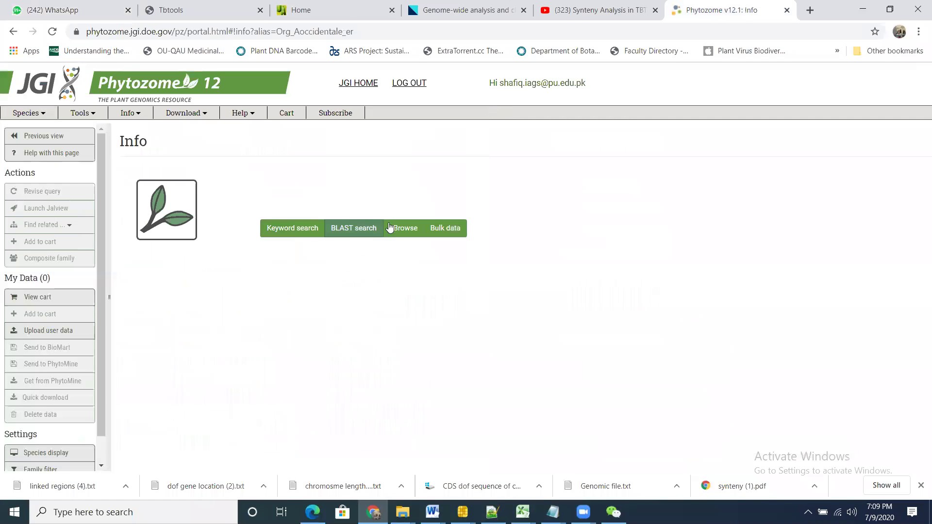
left_click(345, 228)
left_click(426, 236)
type("q eglkcprcds pntkfcyynn ynlsqprhfc     kncrrywtkg galrnipvgq gtrksnkr")
- Set the BLAST target type to Proteome with the BLASTP protein query program, and run the search
left_click(532, 371)
left_click(534, 371)
left_click(533, 372)
left_click(522, 398)
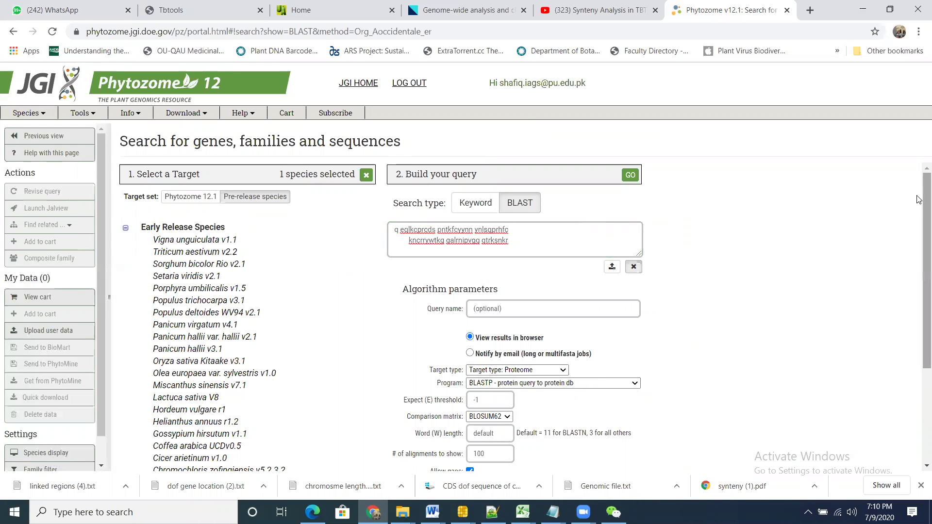
left_click_drag(918, 251, 902, 136)
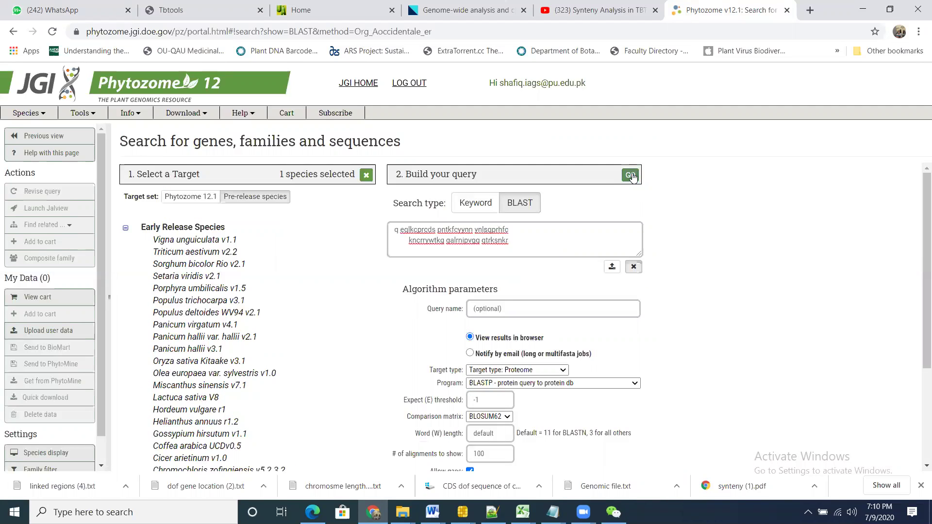
left_click(631, 176)
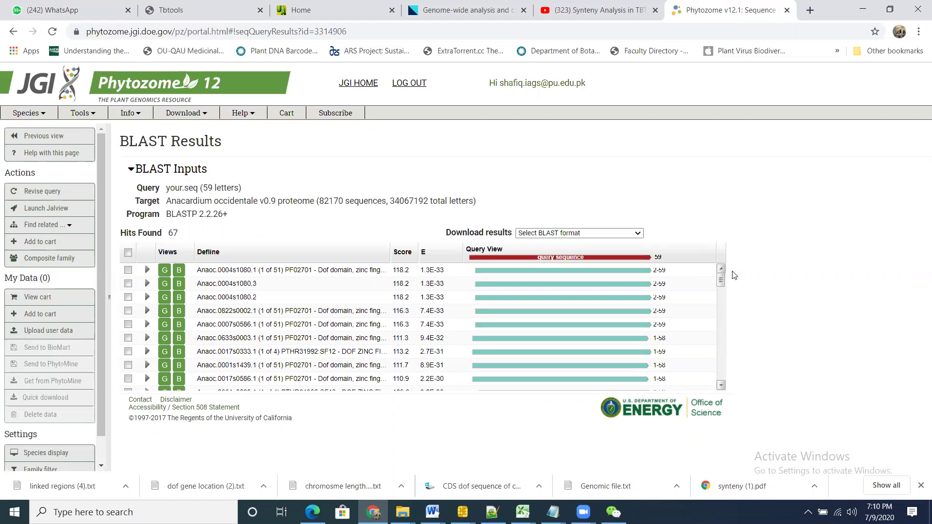
- Look through the BLAST hits down to the end of the list
scroll(722, 281, "down", 5)
scroll(719, 328, "down", 6)
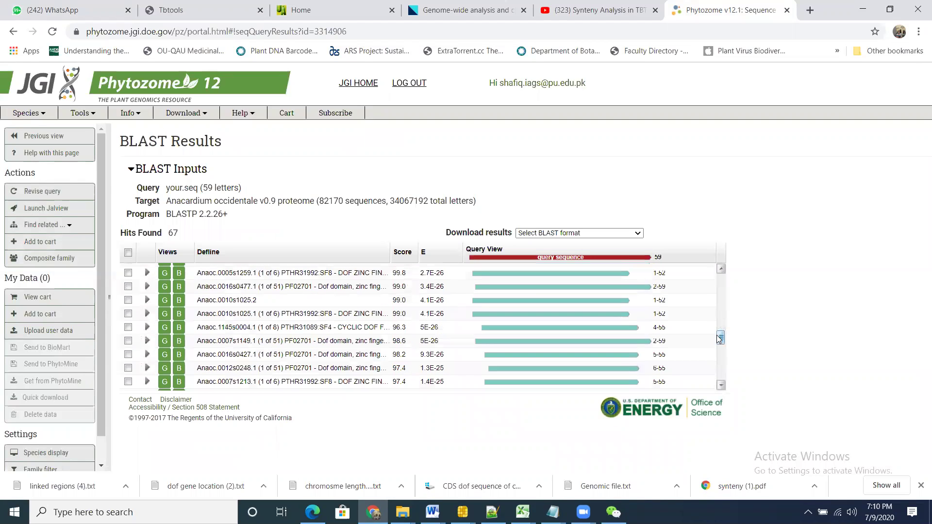
left_click_drag(719, 349, 722, 394)
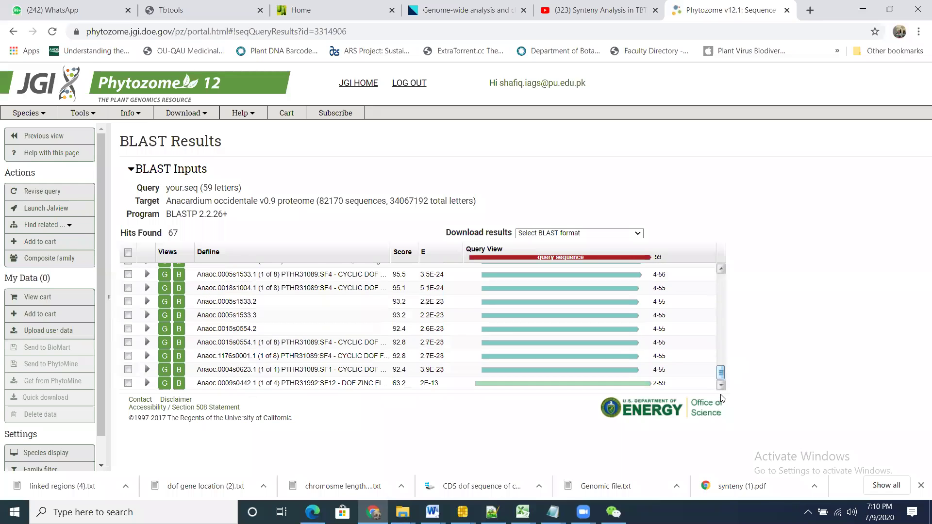
left_click(63, 10)
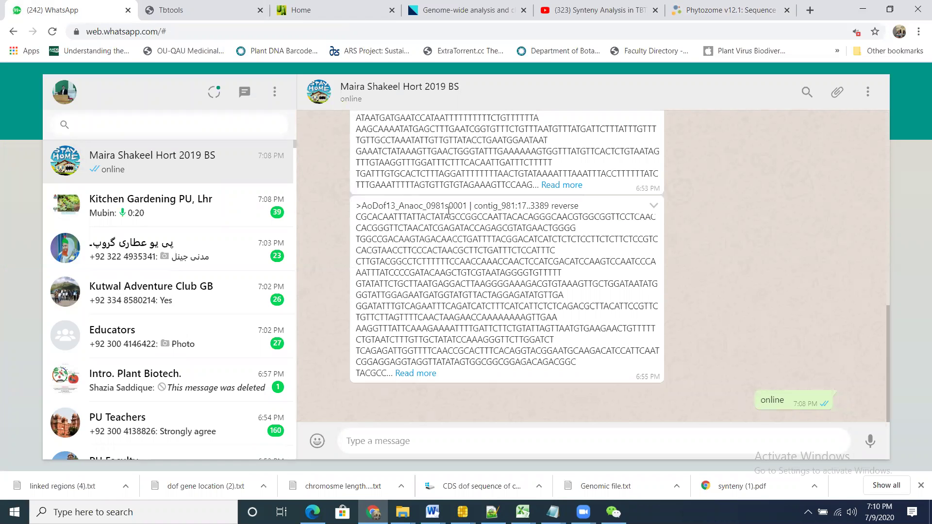
left_click(862, 9)
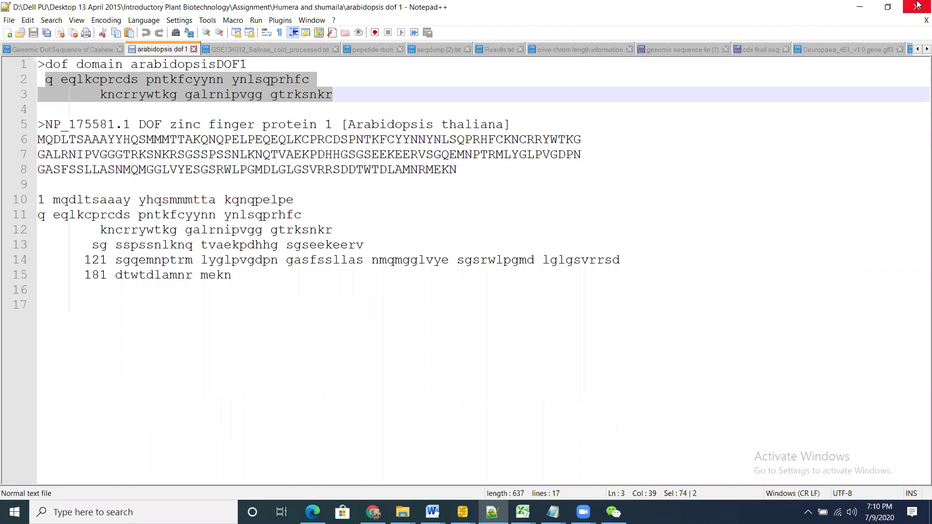
left_click(372, 512)
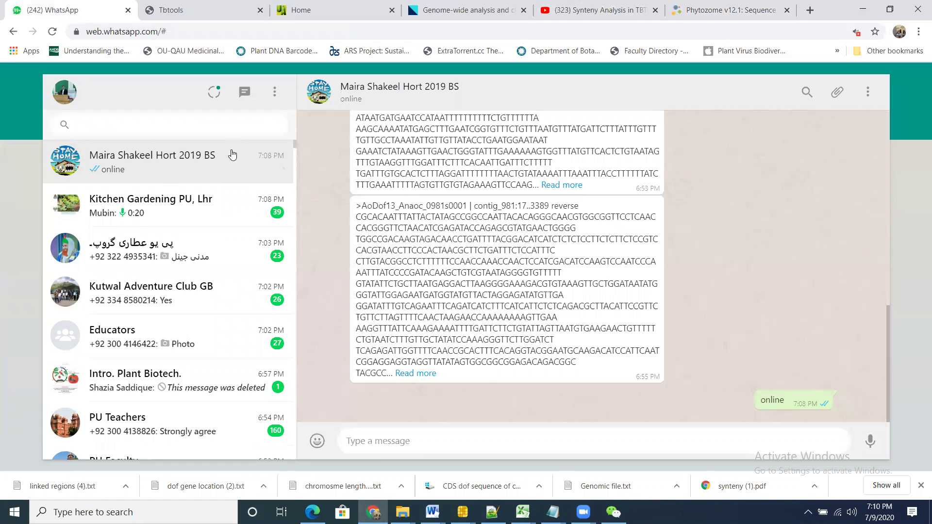
left_click(716, 8)
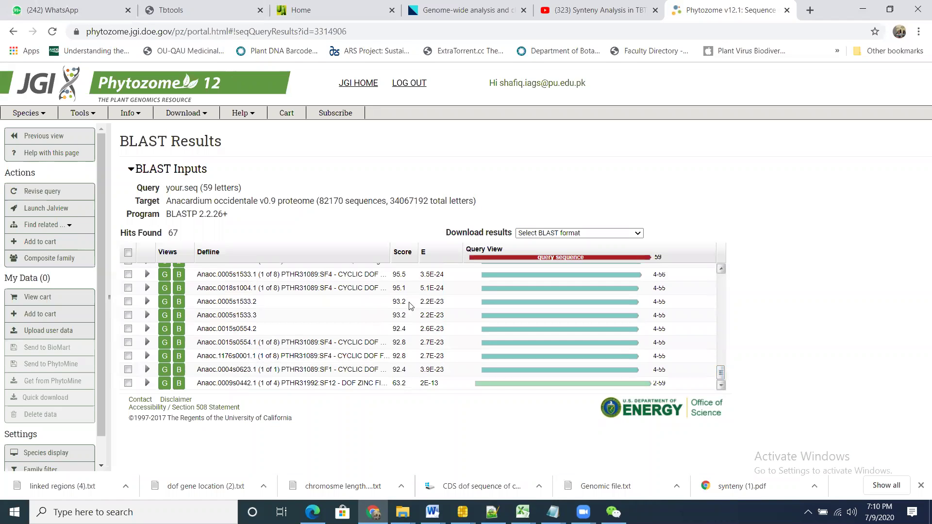
- Review the highest-scoring Dof domain hits from the start of the BLAST results
left_click_drag(722, 375, 735, 293)
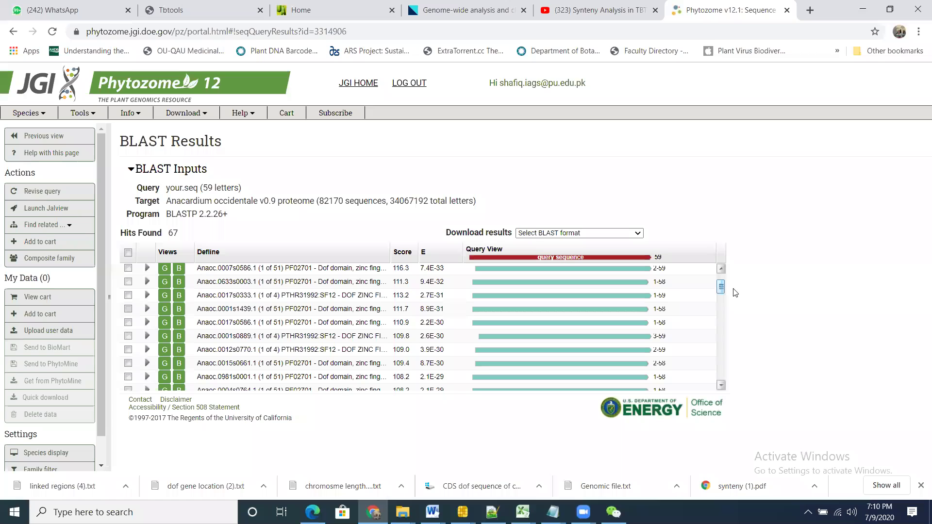
left_click_drag(735, 293, 732, 286)
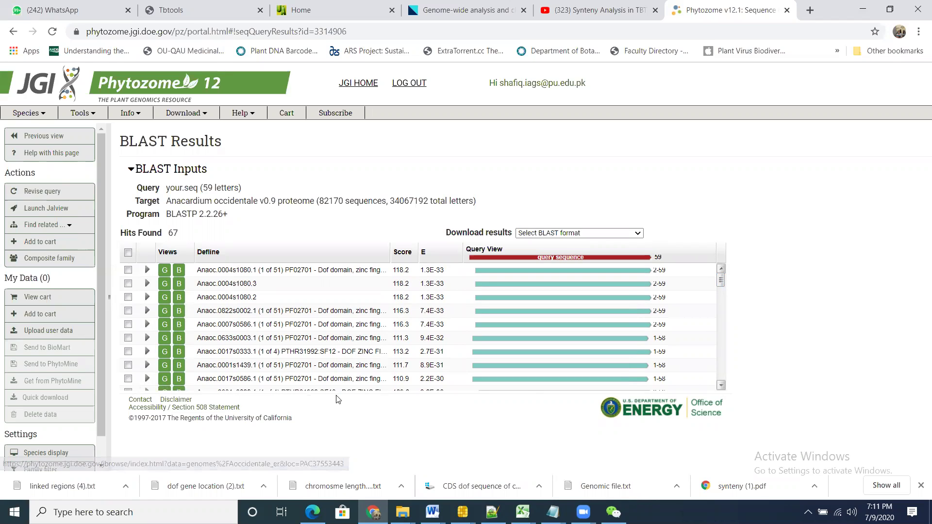
left_click(721, 388)
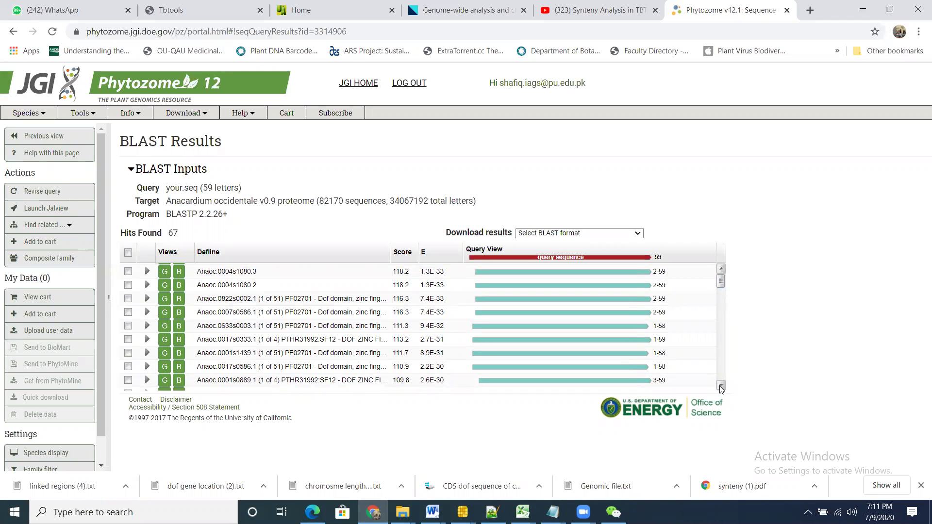
left_click(721, 387)
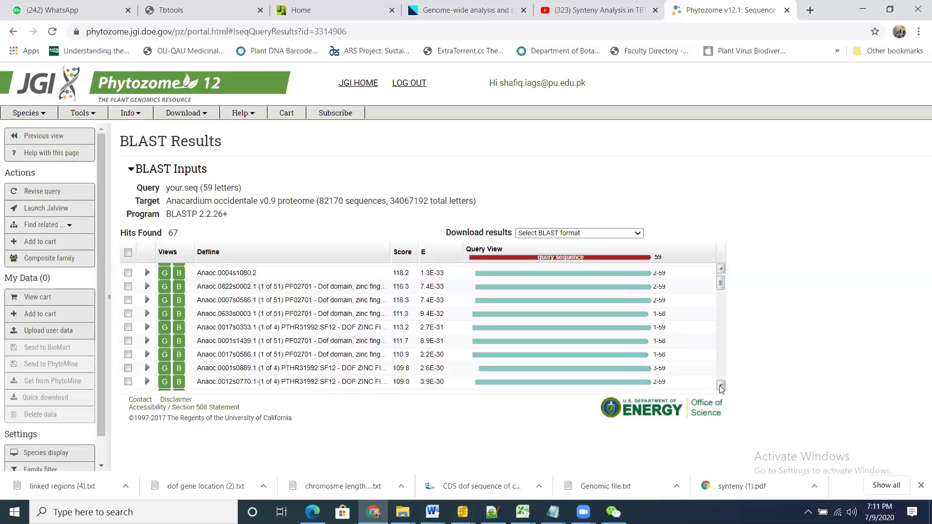
left_click(721, 387)
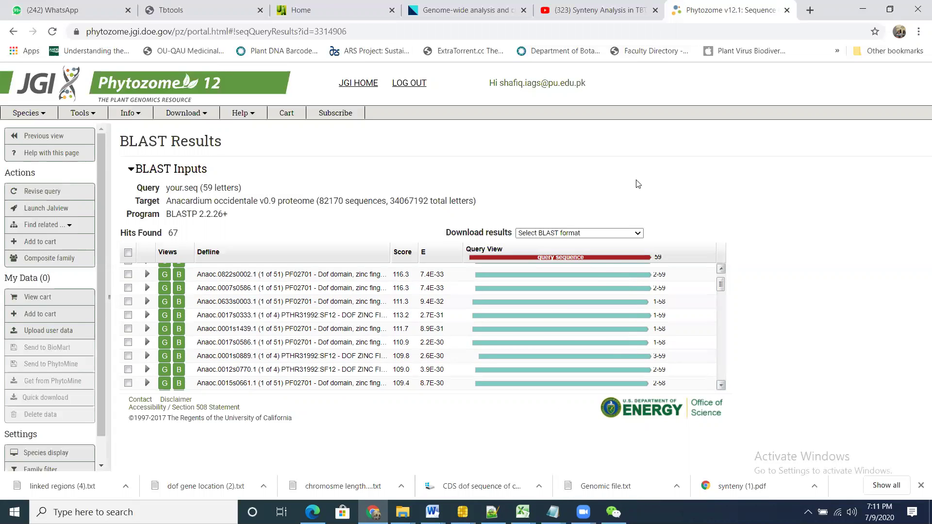
- Switch to the WhatsApp chat and copy the gene ID Anaoc_0981s0001 from the AoDof13 sequence message
left_click(68, 6)
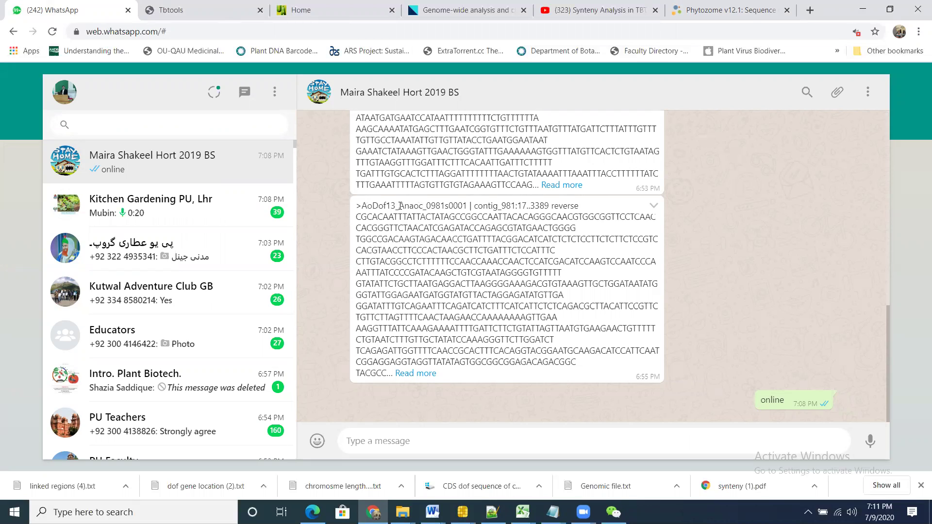
left_click_drag(398, 205, 466, 204)
key("ctrl+c")
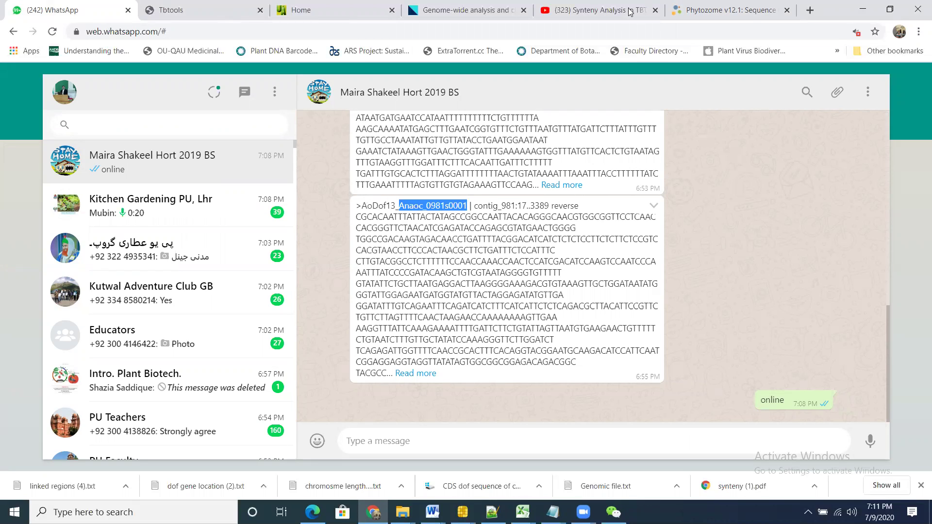
- Return to the Phytozome BLAST results and search the page for Anaoc_0981s0001
left_click(760, 6)
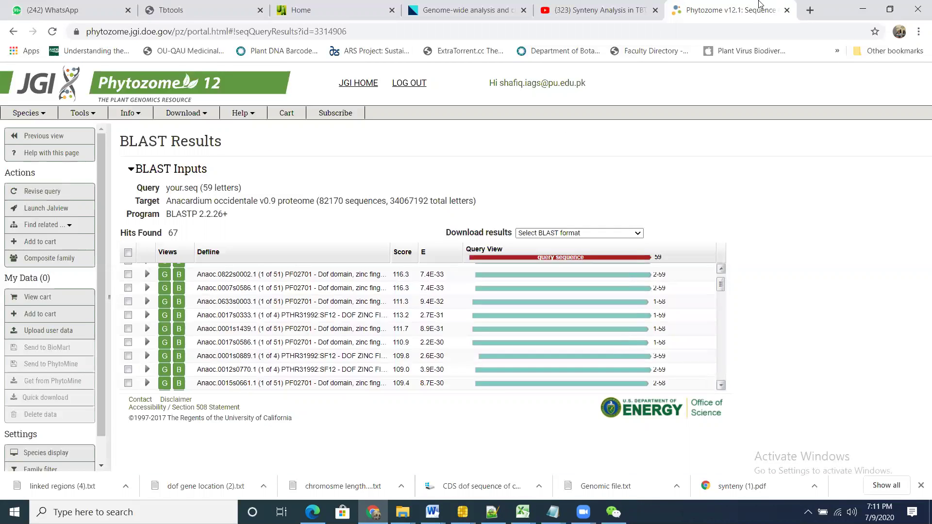
key("ctrl+f")
key("ctrl+v")
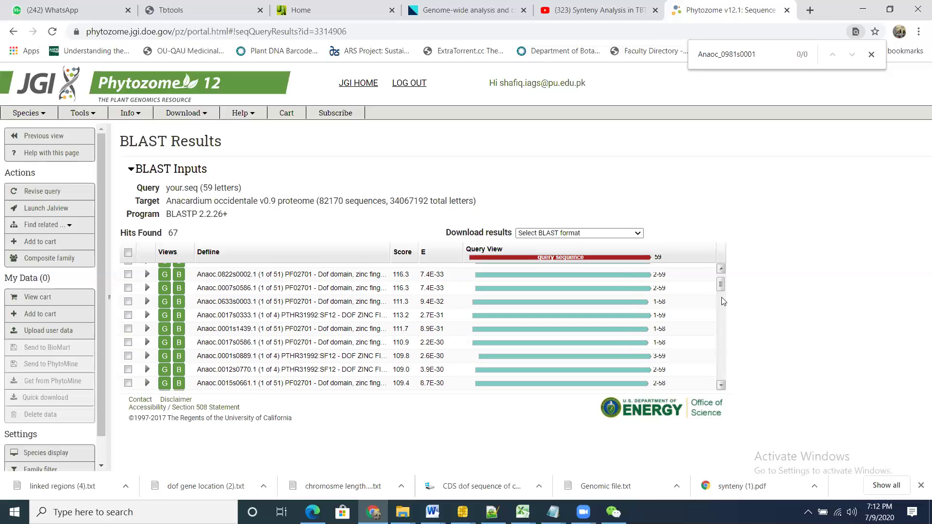
- Locate the hit Anaoc.0981s0001.1 in the BLAST results and open its gene view in a new browser tab
left_click(721, 269)
left_click(720, 270)
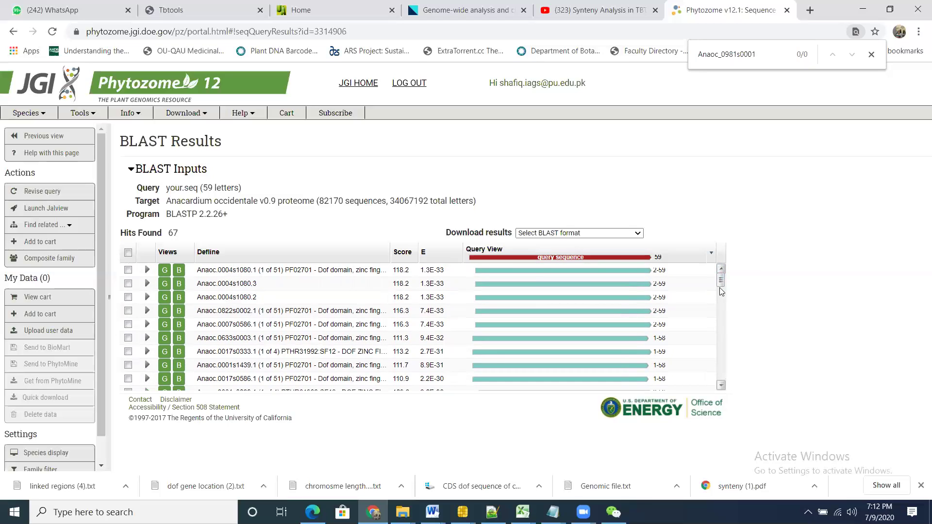
left_click_drag(720, 283, 720, 291)
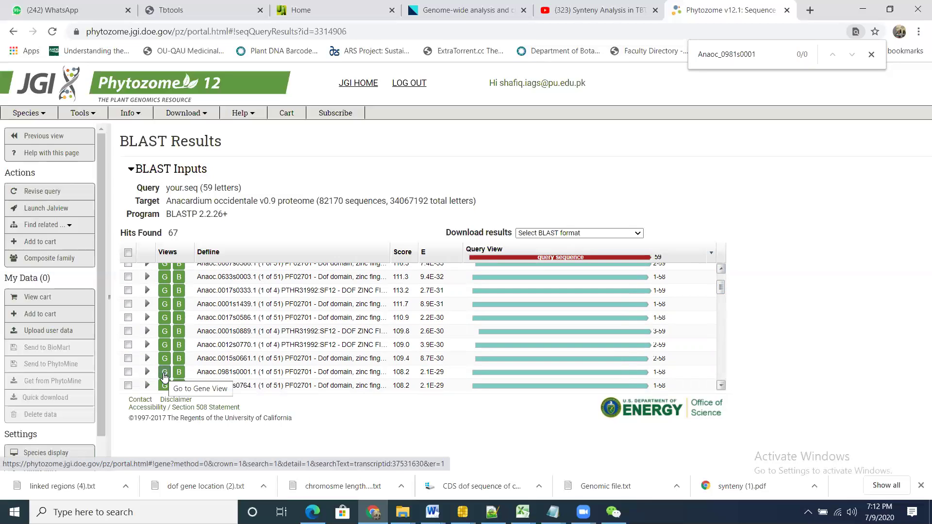
right_click(164, 376)
left_click(180, 382)
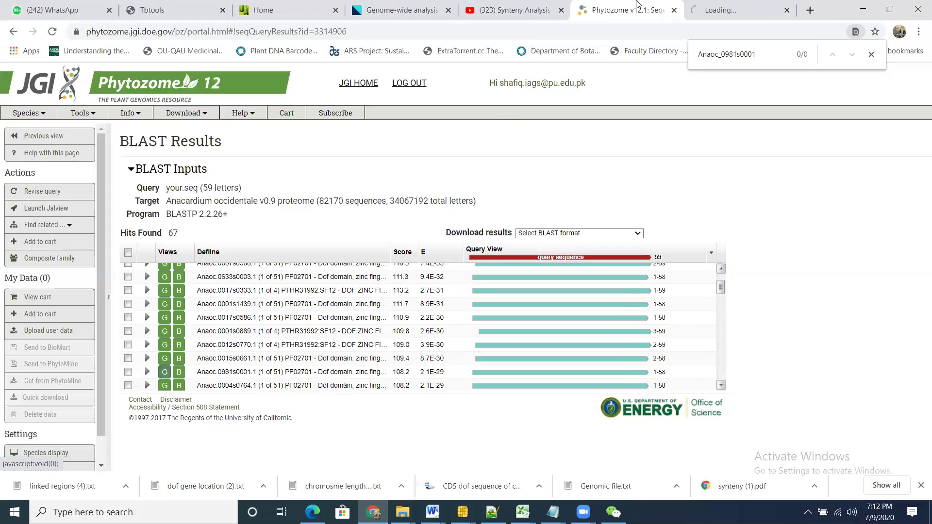
key("ctrl+Tab")
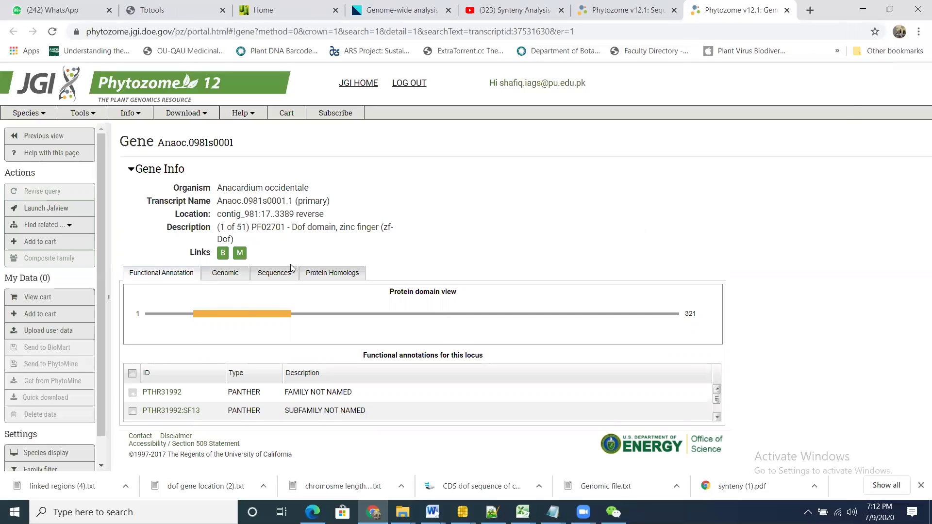
- Expand the genomic sequence of Anaoc.0981s0001 and copy only its CDS portion, from the ATG start through the final CGTAA
left_click(272, 275)
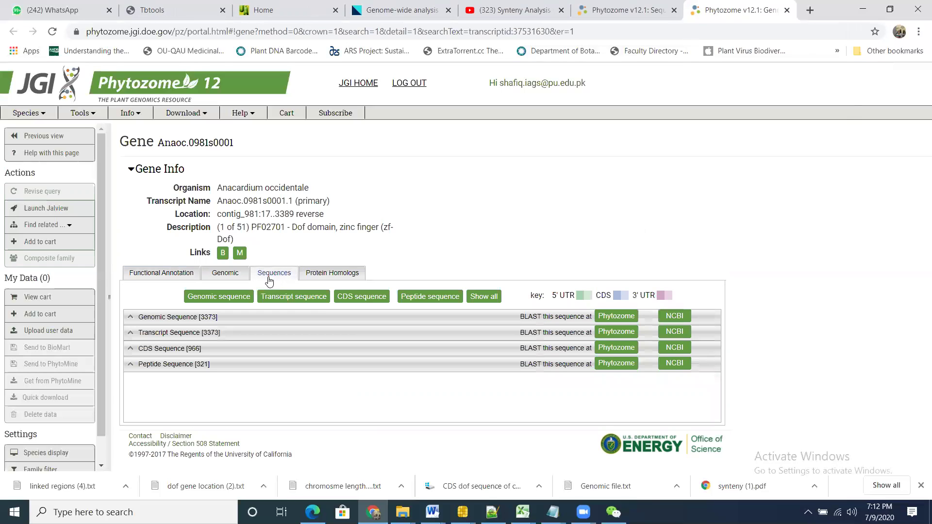
left_click(308, 318)
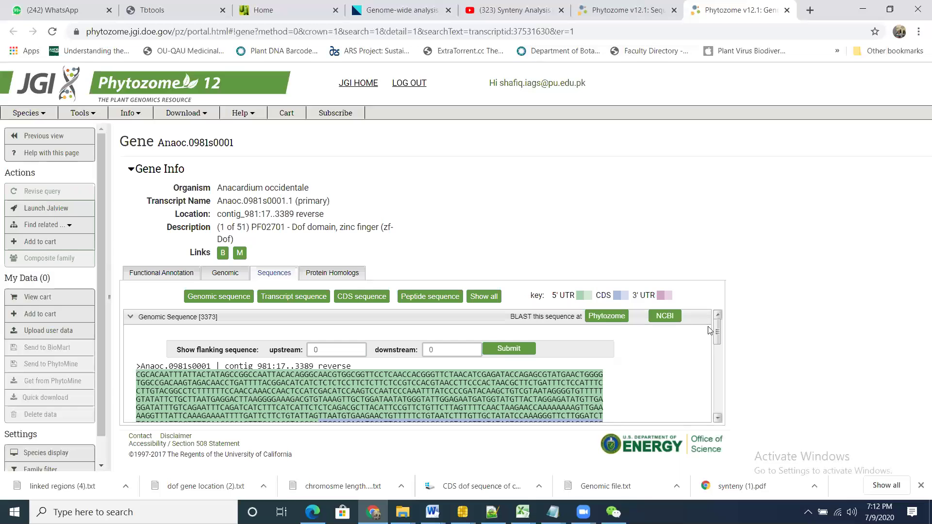
left_click_drag(718, 337, 707, 362)
scroll(708, 362, "up", 1)
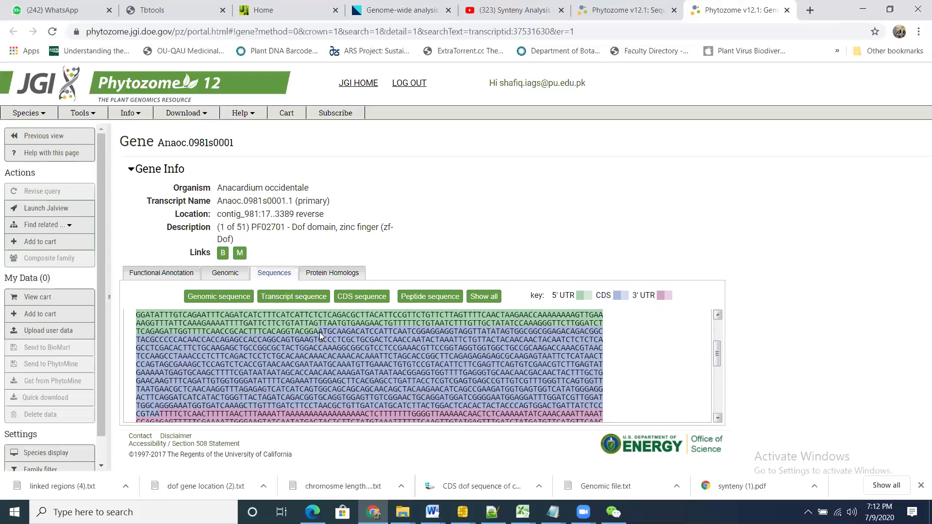
left_click_drag(319, 331, 159, 412)
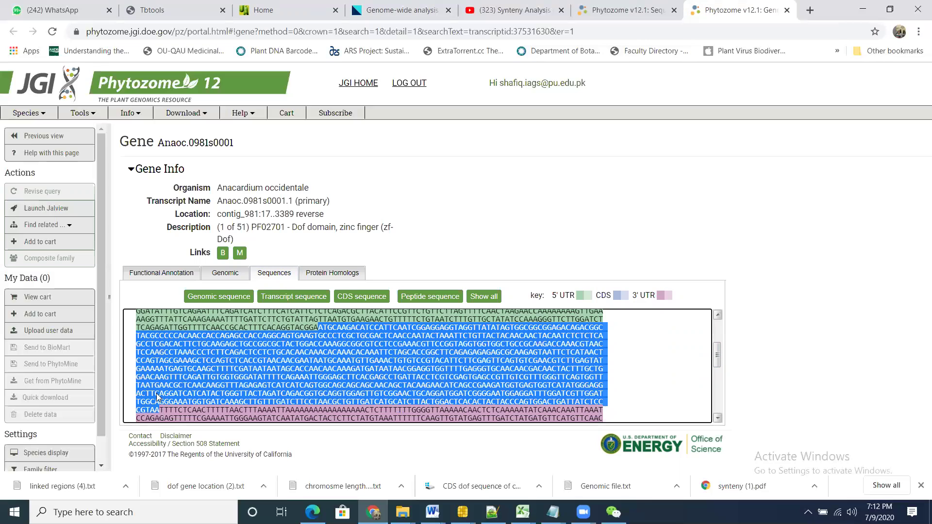
right_click(158, 356)
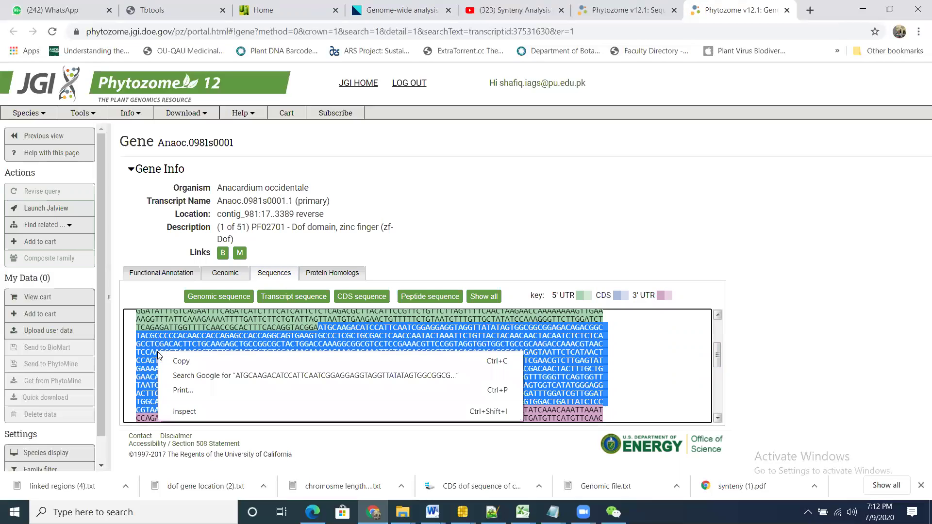
left_click(186, 361)
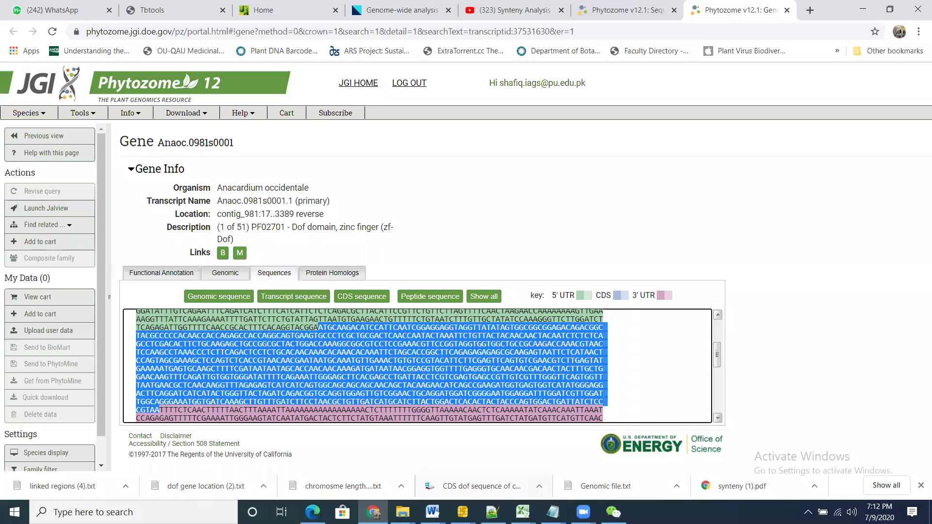
- Switch to Notepad++, create a new file and paste the copied CDS portion into it
mouse_move(552, 512)
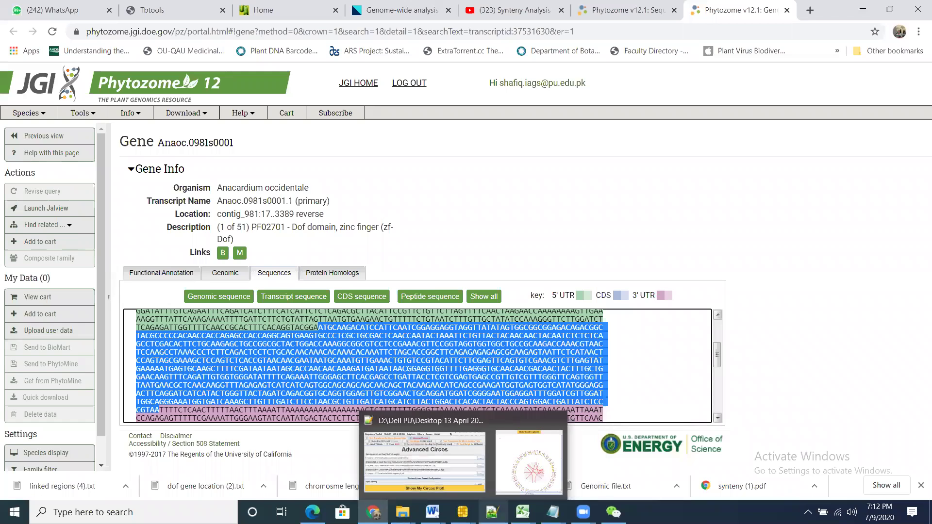
left_click(492, 512)
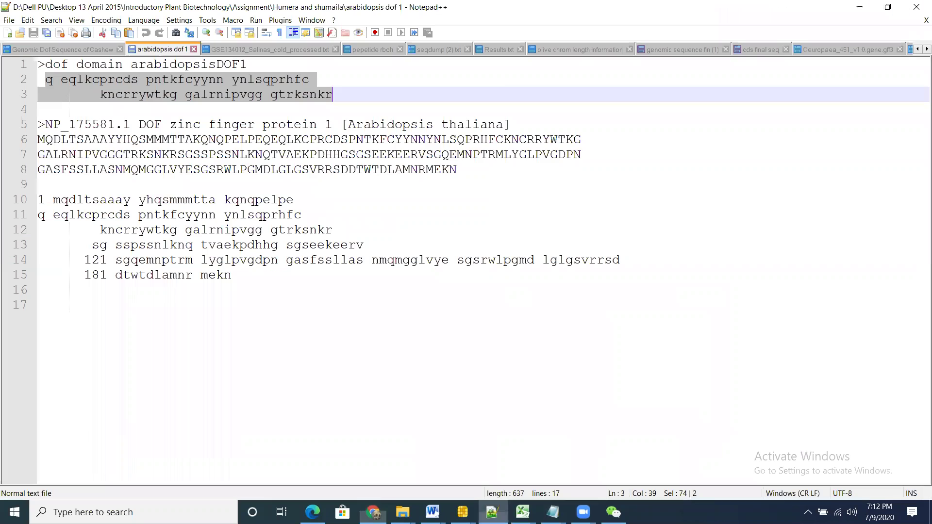
left_click(8, 20)
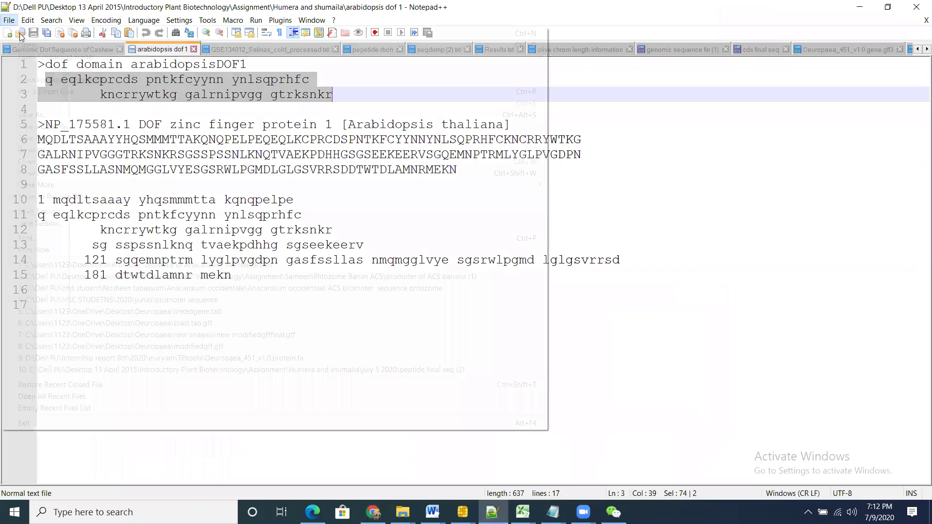
left_click(22, 32)
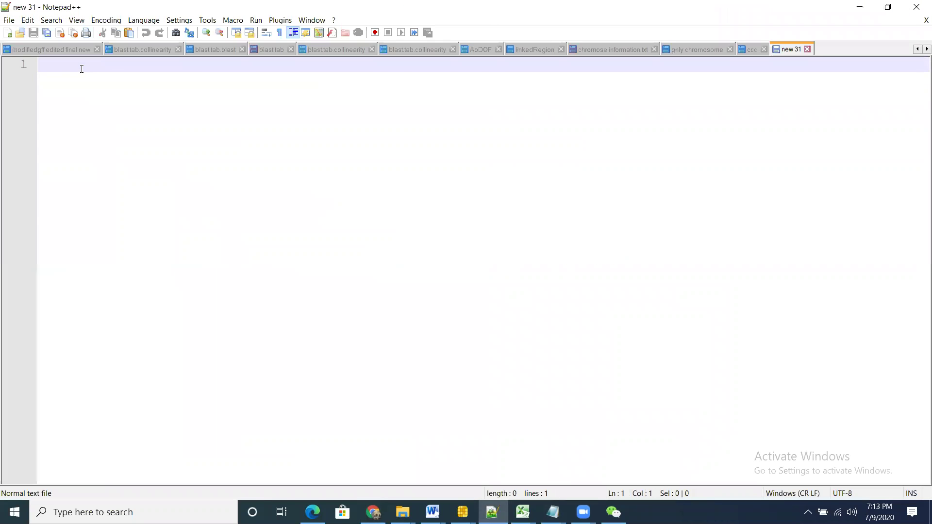
key("ctrl+v")
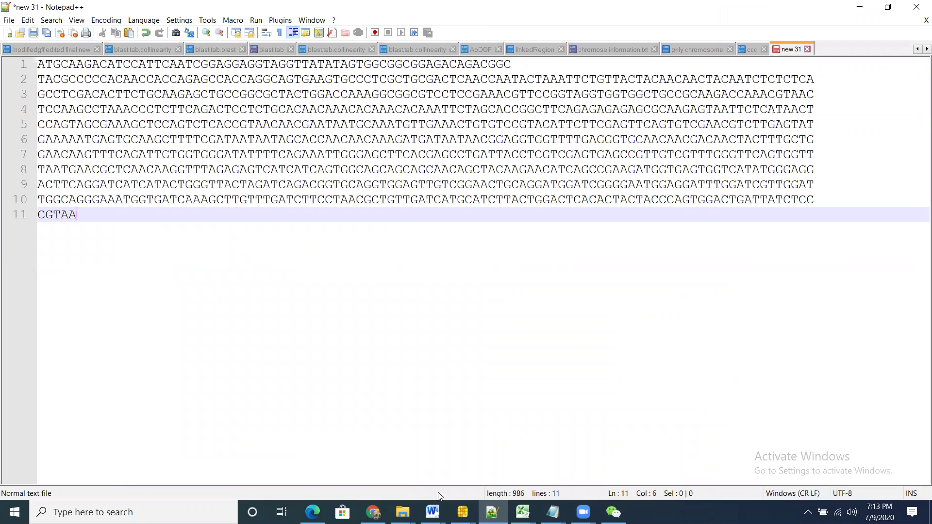
- Insert a blank line and a FASTA header line beginning >AoDOF13_ above the pasted sequence
left_click(40, 64)
key("Return")
key("Return")
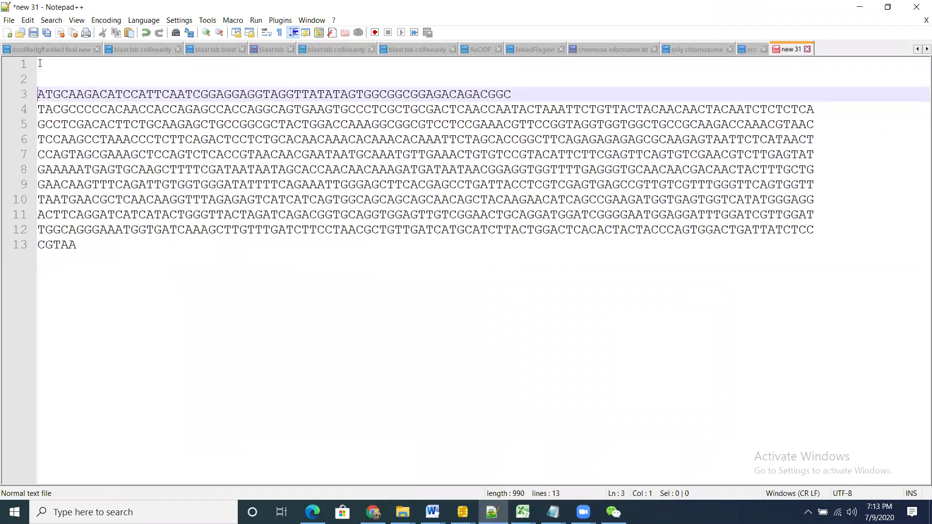
key("Up")
type(">")
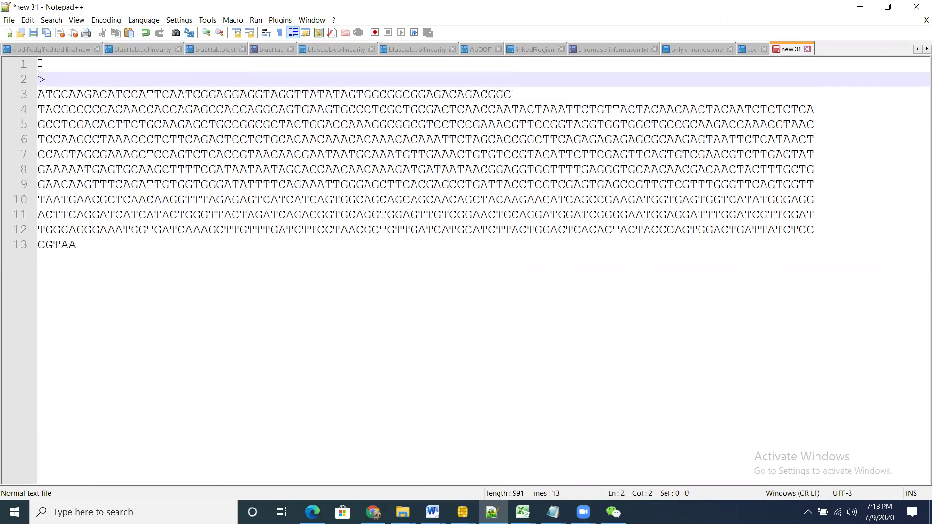
type("A")
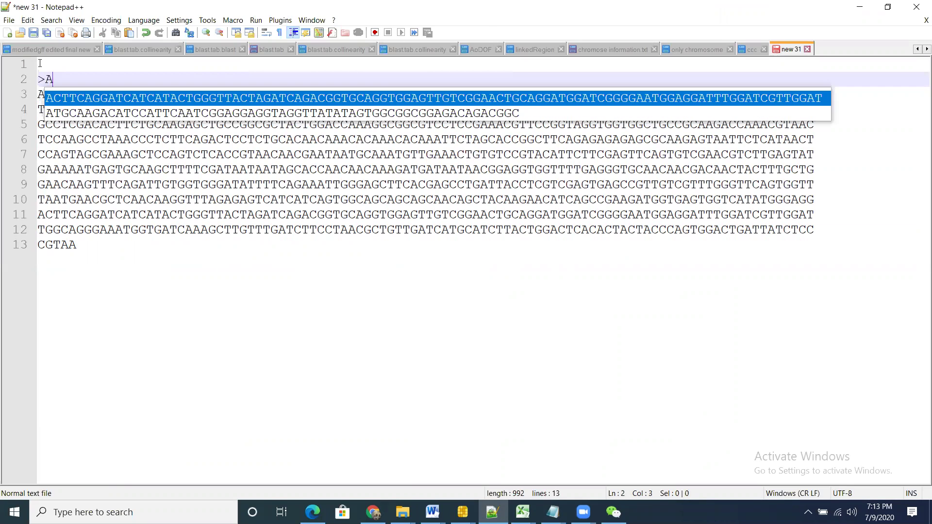
type("o")
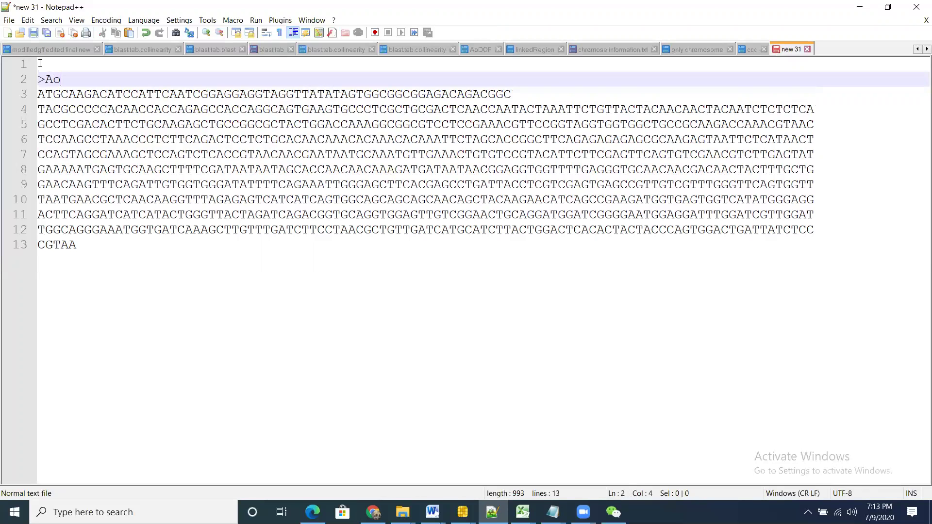
type("DOF1")
key("BackSpace")
type("13_")
- Copy the transcript name Anaoc.0981s0001.1 from the Phytozome gene page and append it to the header in Notepad++
left_click(372, 512)
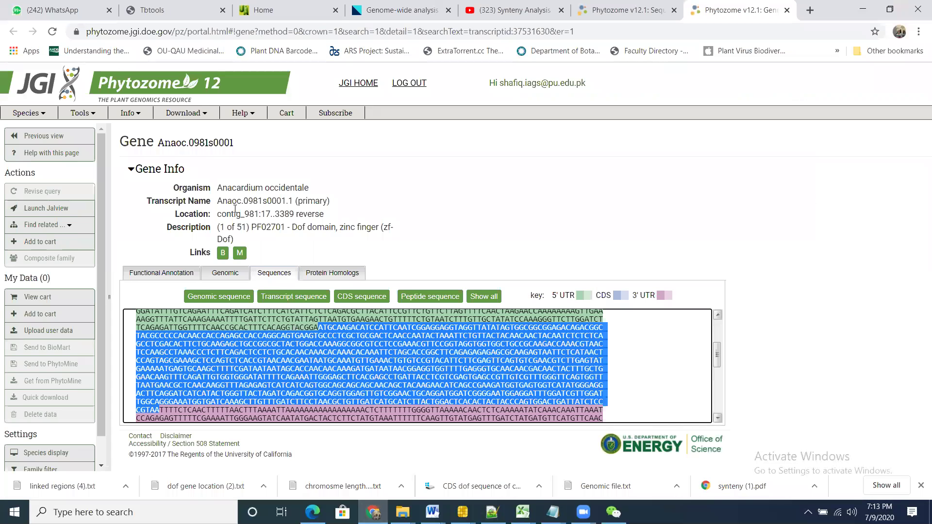
left_click_drag(218, 202, 292, 202)
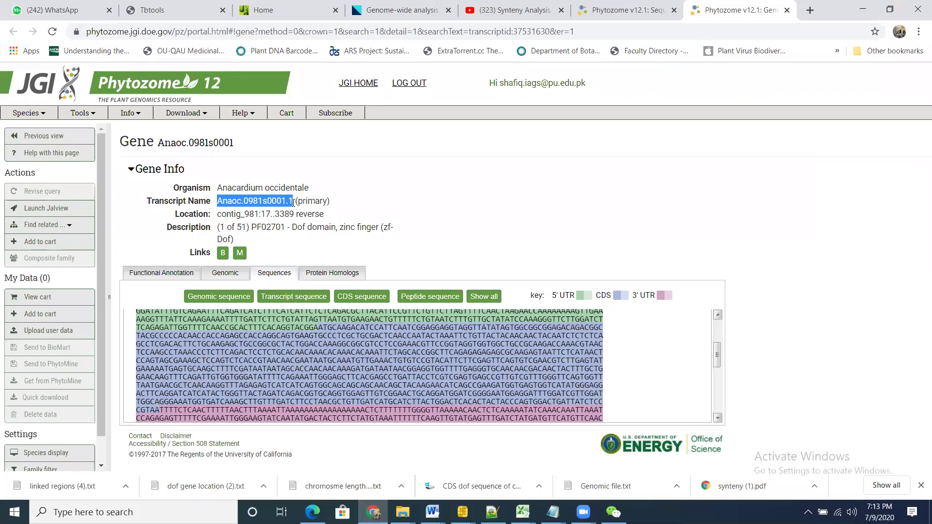
right_click(272, 201)
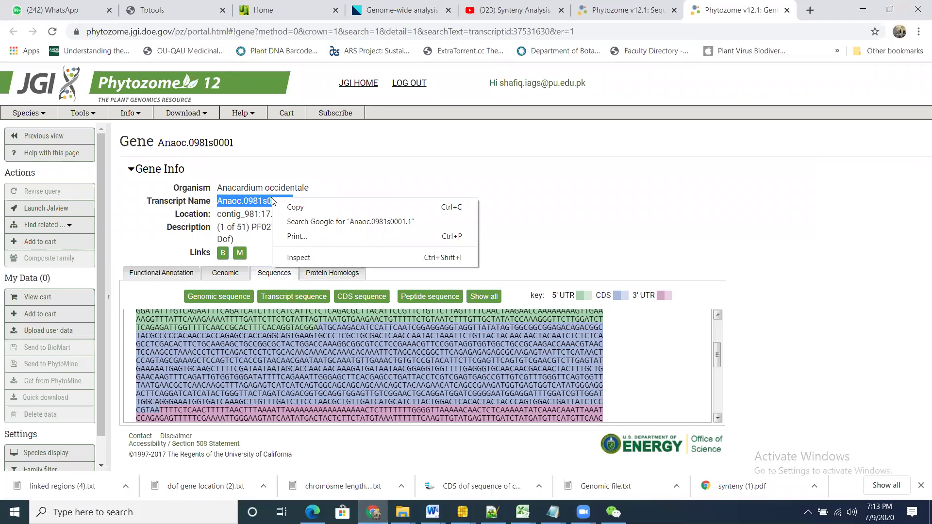
left_click(312, 209)
left_click(866, 10)
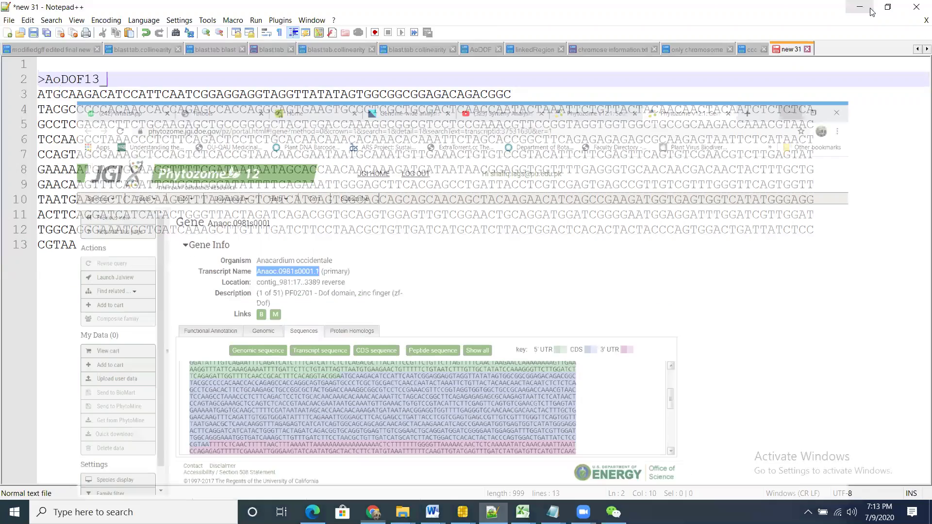
key("ctrl+v")
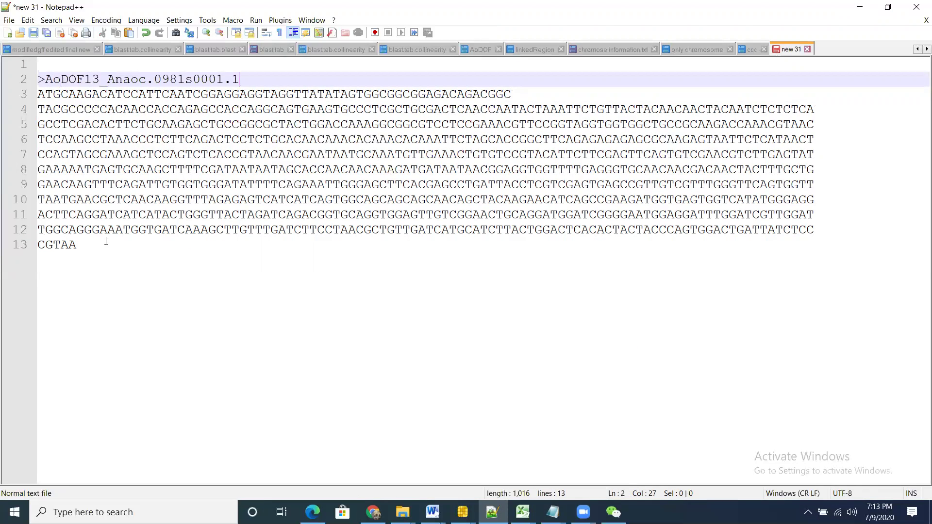
- Add two new lines after the final CGTAA of the sequence
left_click(87, 247)
key("Return")
key("Return")
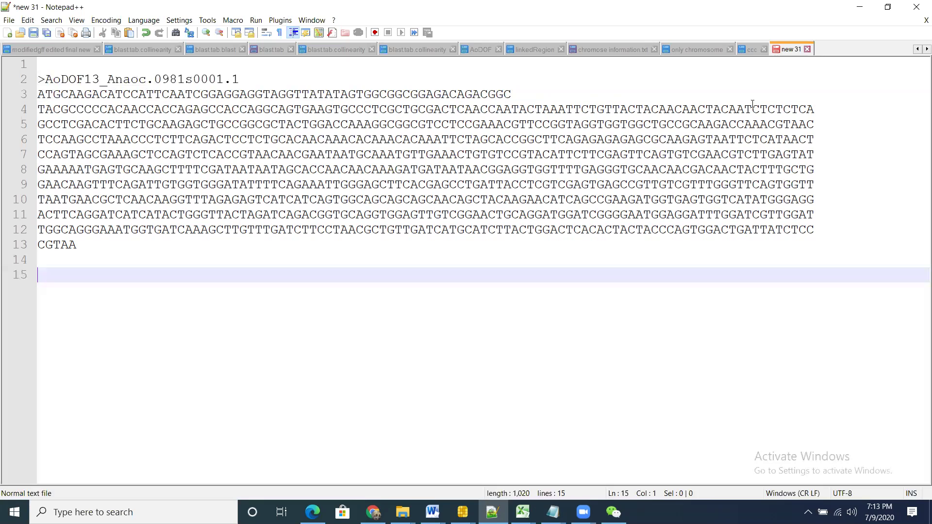
- Return to the Anaoc.0981s0001 gene page in Phytozome and view its CDS and peptide sequences
left_click(859, 8)
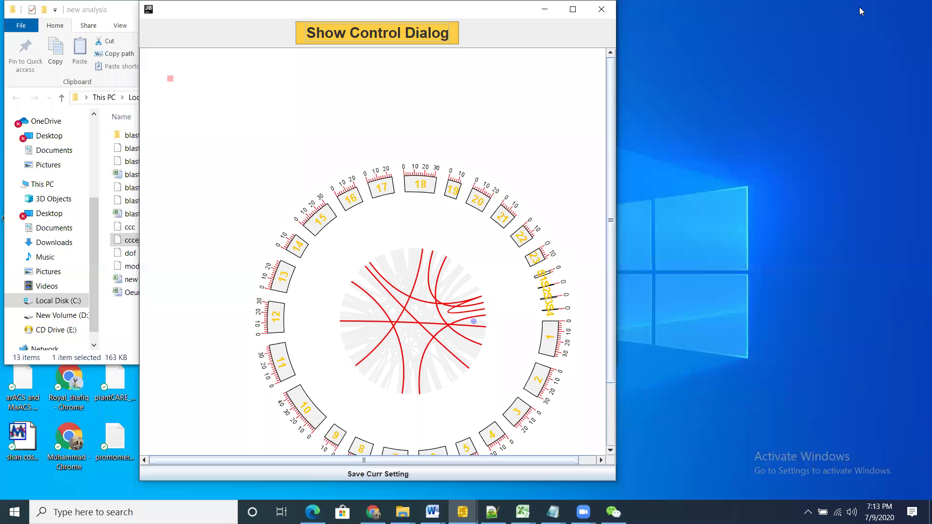
left_click(373, 512)
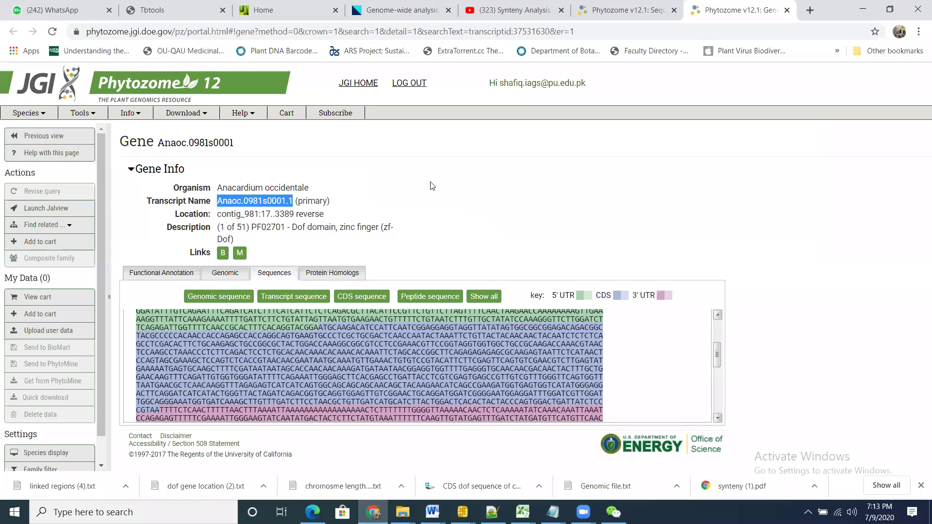
left_click(357, 296)
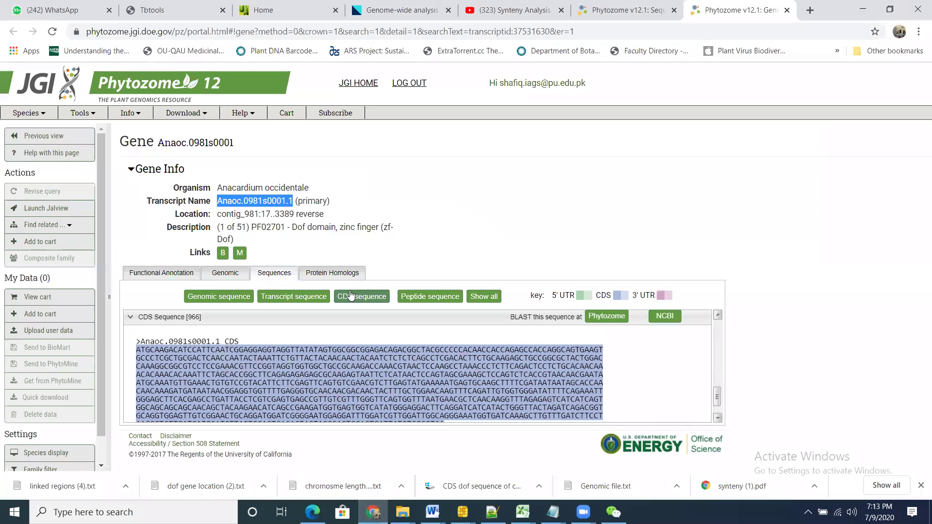
left_click_drag(717, 392, 719, 397)
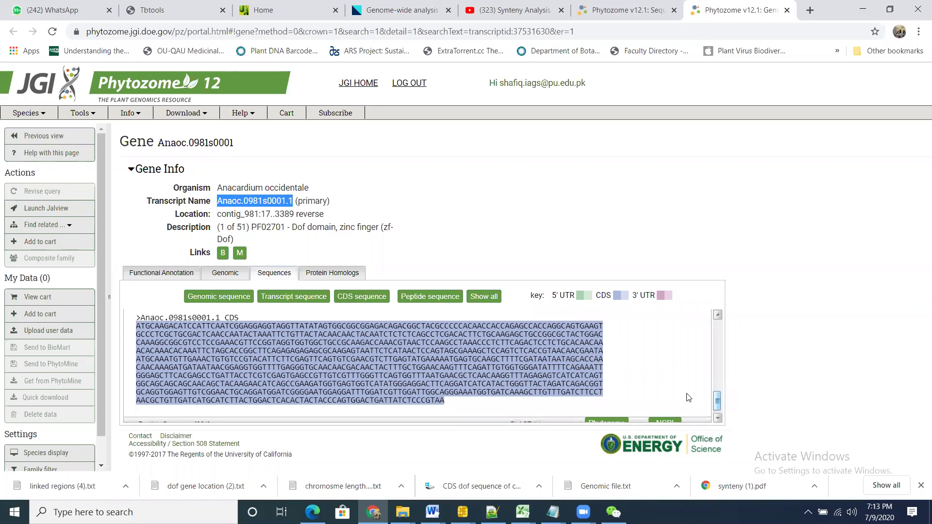
left_click(430, 301)
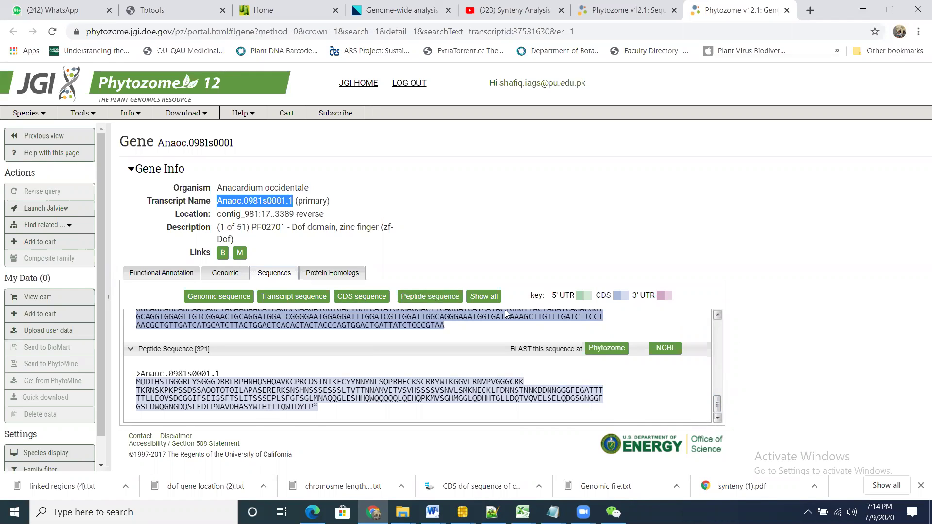
- Go back to the BLAST results and look through the hits at the end of the list
left_click(624, 10)
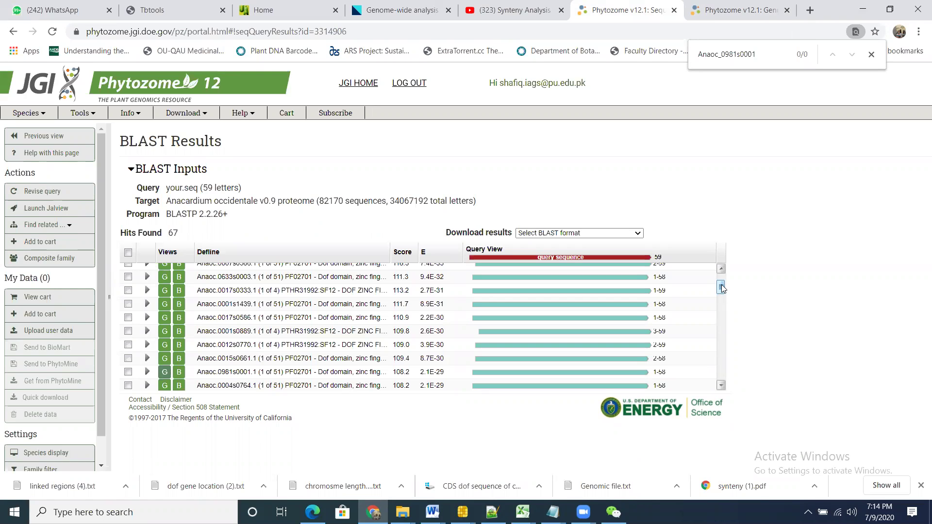
left_click_drag(721, 288, 722, 372)
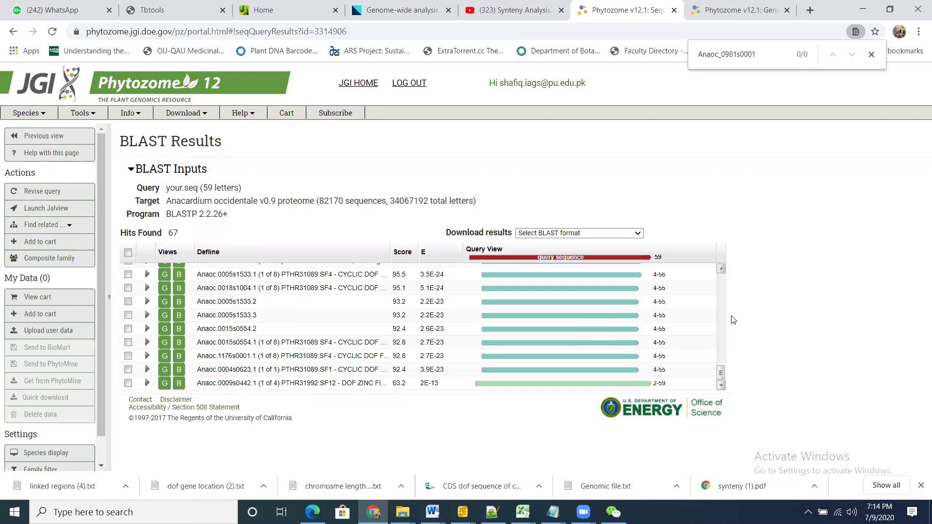
left_click(721, 269)
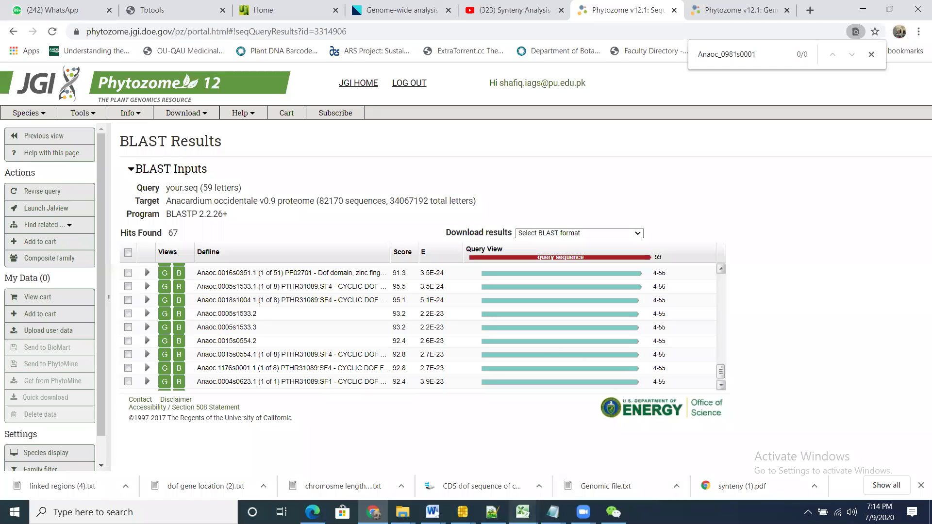
left_click(492, 512)
key("alt+Tab")
key("alt+Tab")
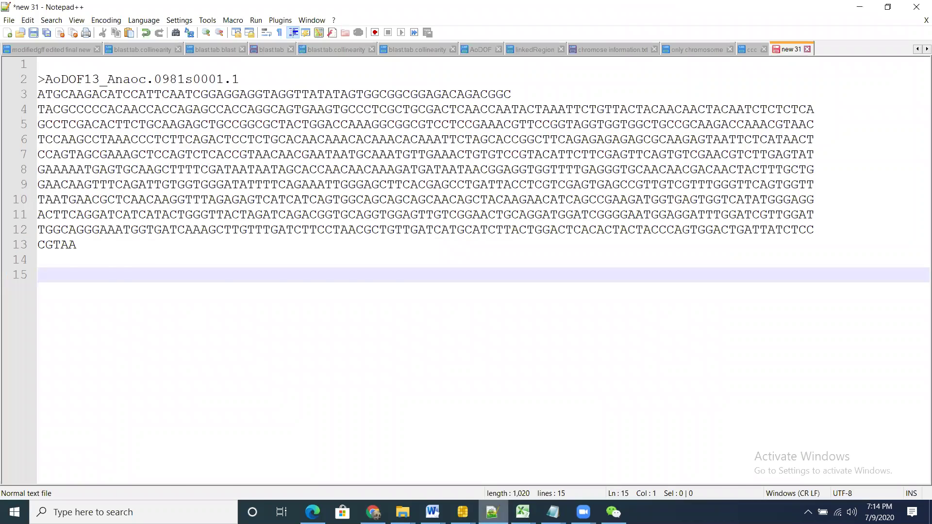
key("alt+Tab")
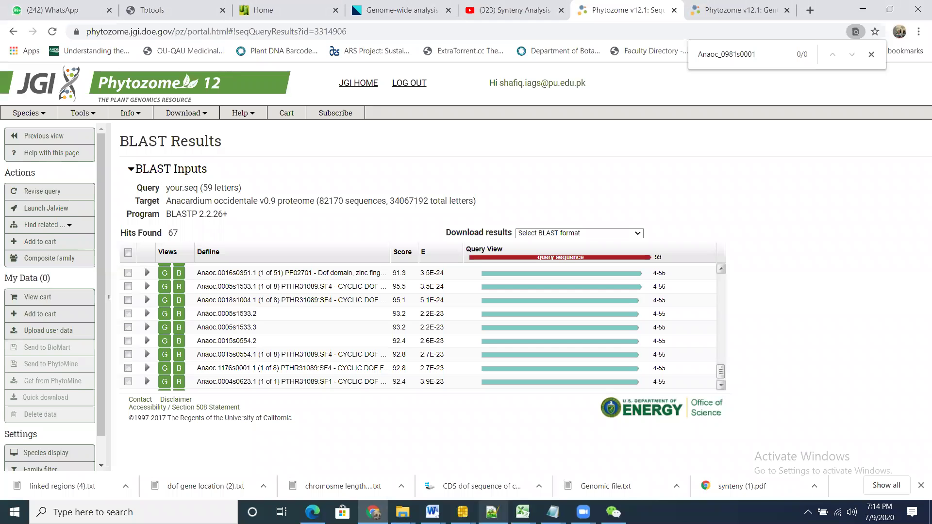
- Switch to the WhatsApp chat and review the received sequence messages back to AoDof57_Anaoc_0018s1004
left_click(63, 7)
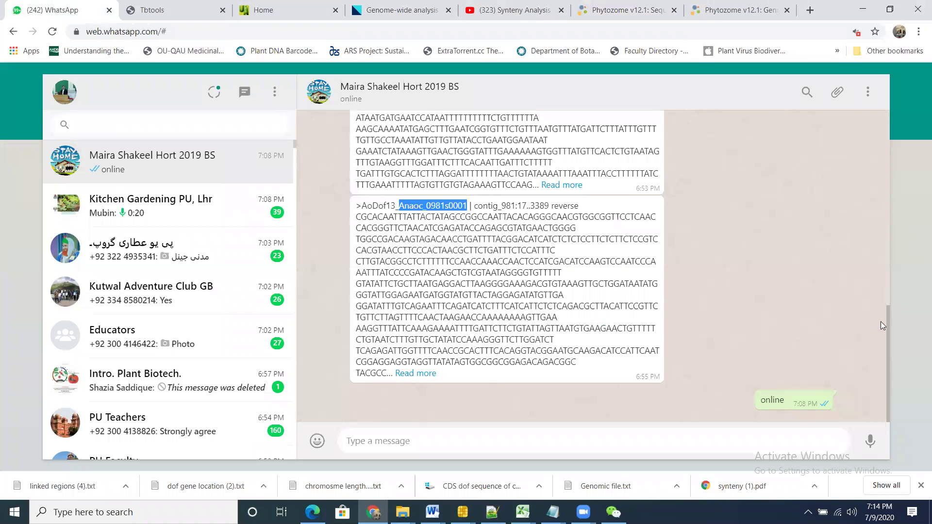
left_click_drag(887, 340, 883, 277)
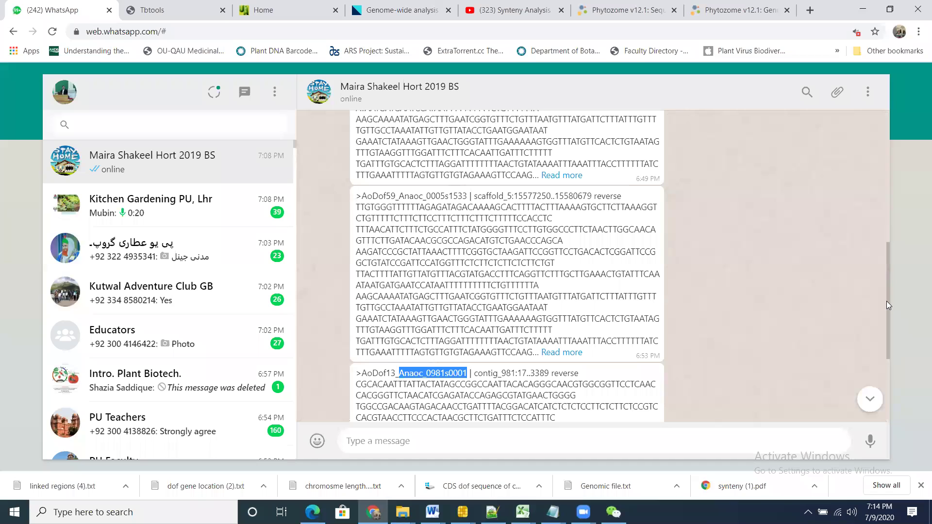
left_click_drag(886, 302, 887, 156)
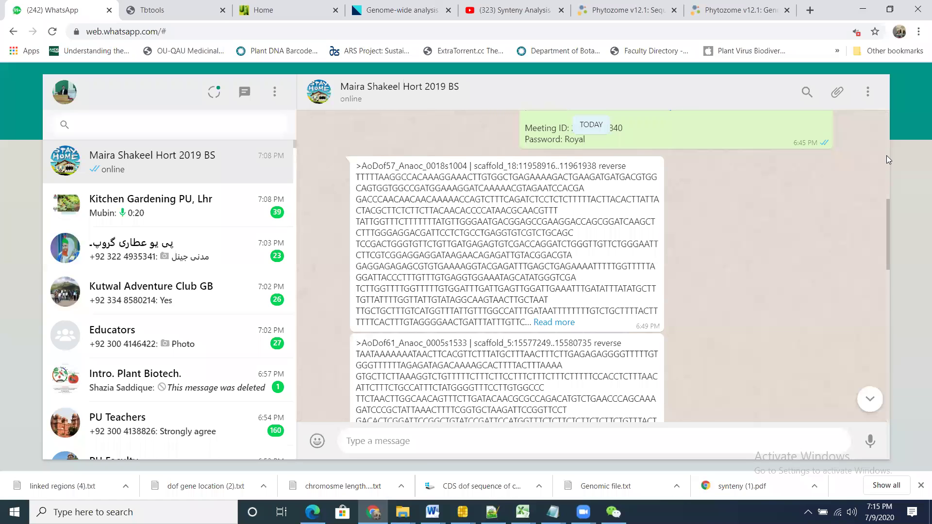
- Return to the Phytozome BLAST results and open the gene view of the hit Anaoc.0018s1004.1 in a new browser tab
left_click(864, 8)
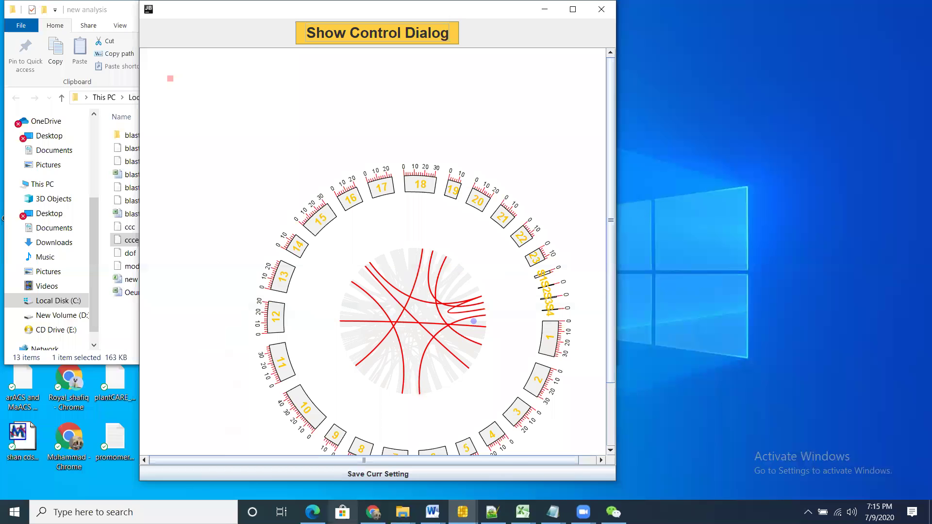
left_click(372, 512)
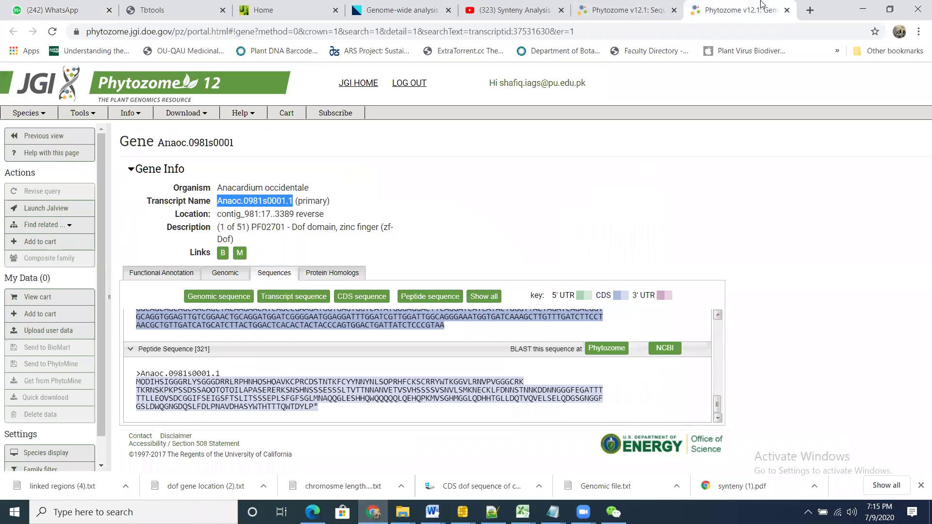
left_click(737, 9)
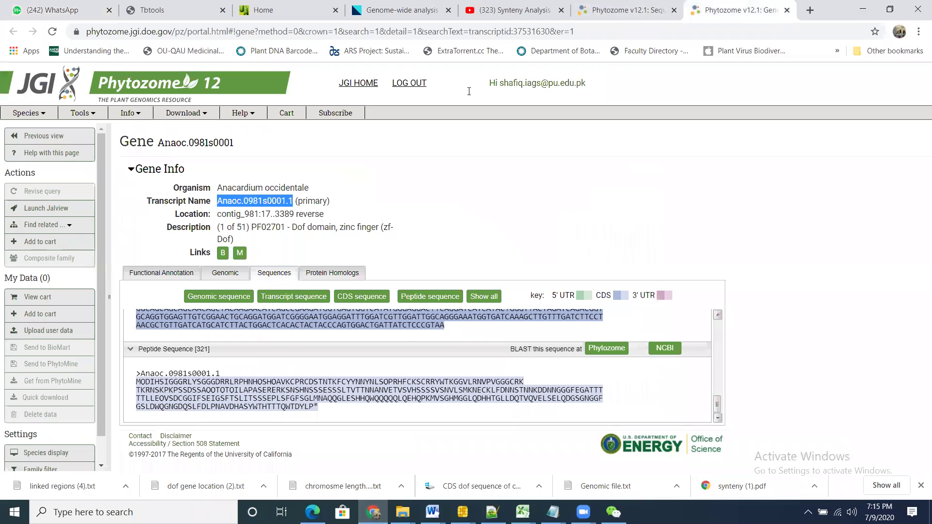
left_click(608, 4)
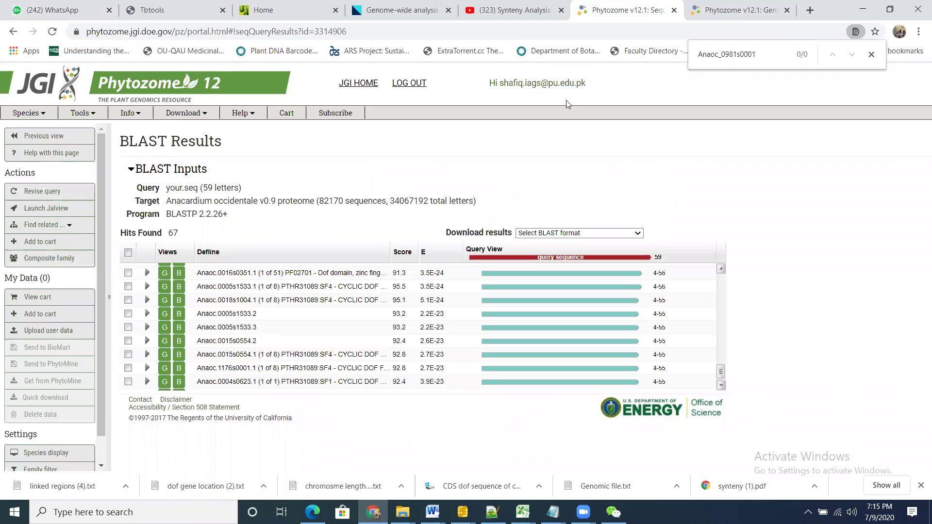
right_click(166, 298)
left_click(194, 305)
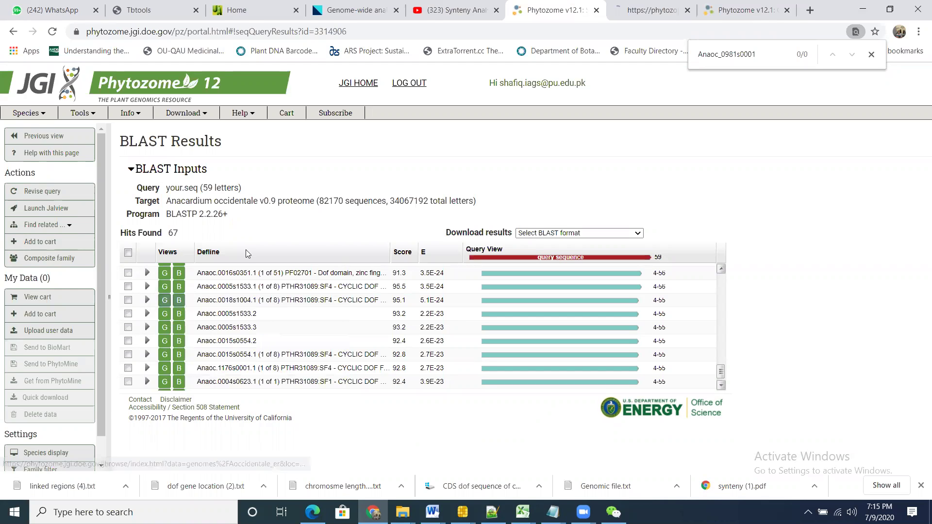
left_click(617, 6)
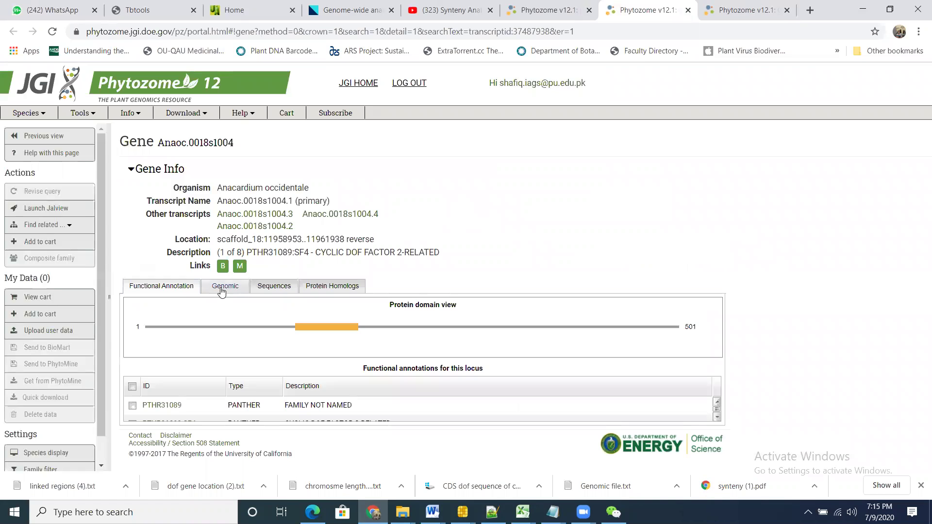
- Expand the genomic sequence of Anaoc.0018s1004 on its gene page
left_click(221, 290)
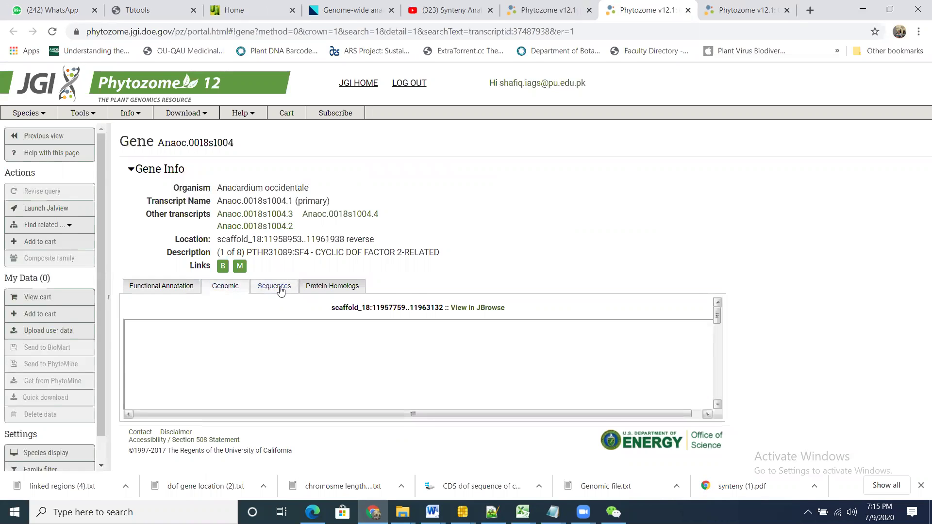
left_click(274, 288)
left_click(219, 331)
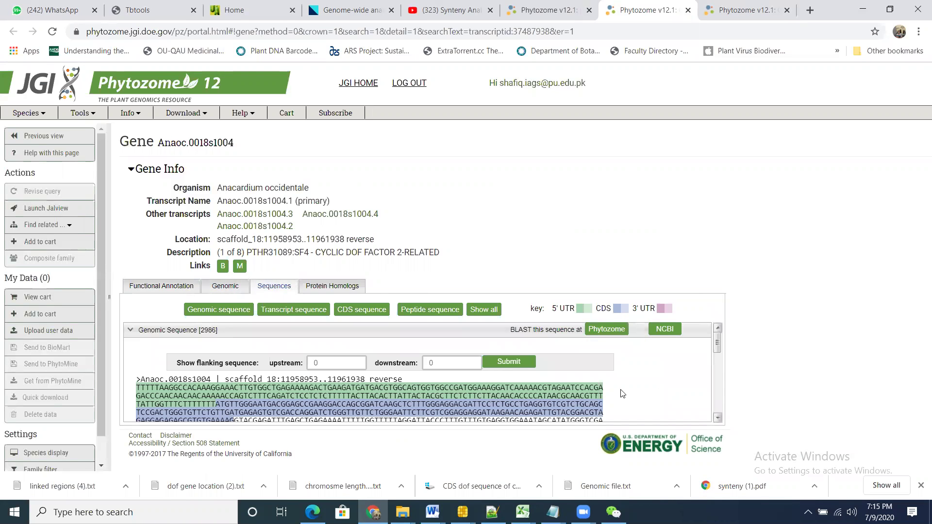
- Copy the genomic sequence of Anaoc.0018s1004 from the ATG start through the final CATAG of the CDS, leaving out both UTRs
left_click(717, 419)
left_click(717, 418)
left_click(716, 419)
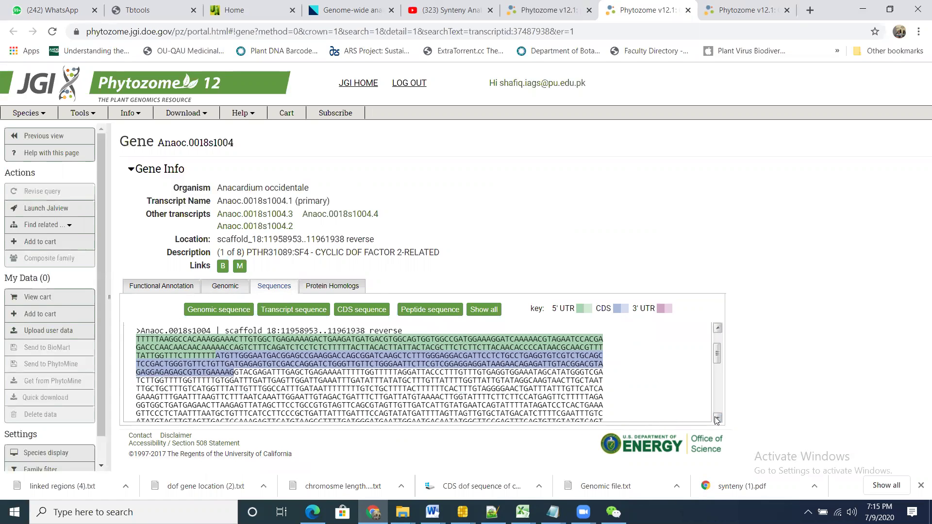
left_click(217, 358)
left_click_drag(218, 355, 485, 378)
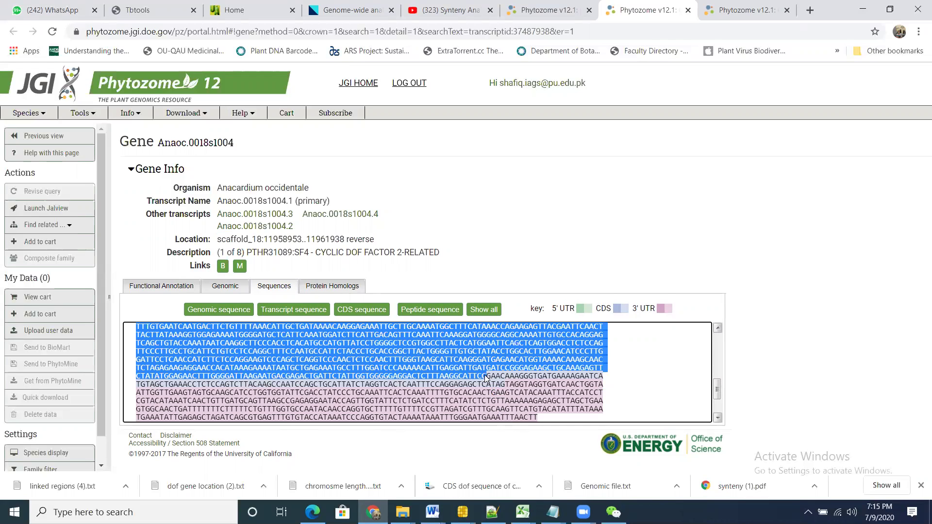
left_click_drag(486, 377, 507, 385)
right_click(451, 368)
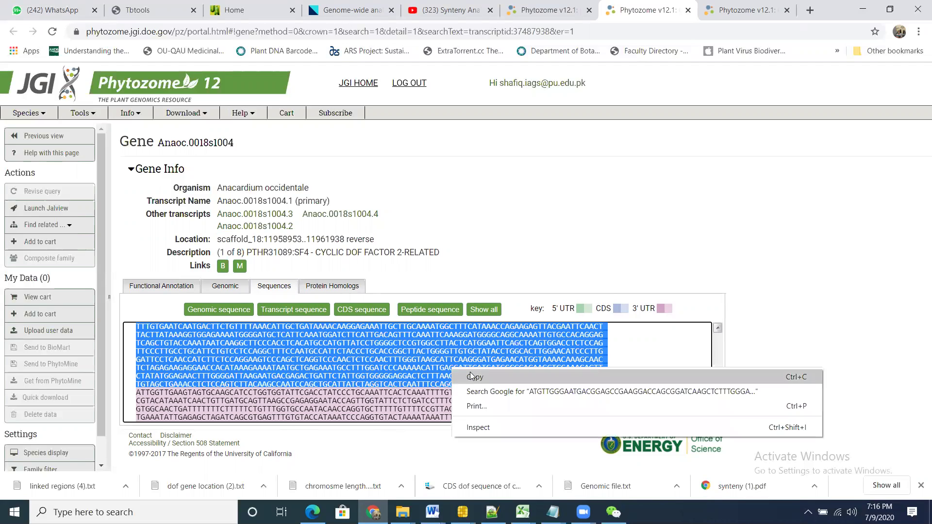
left_click(472, 377)
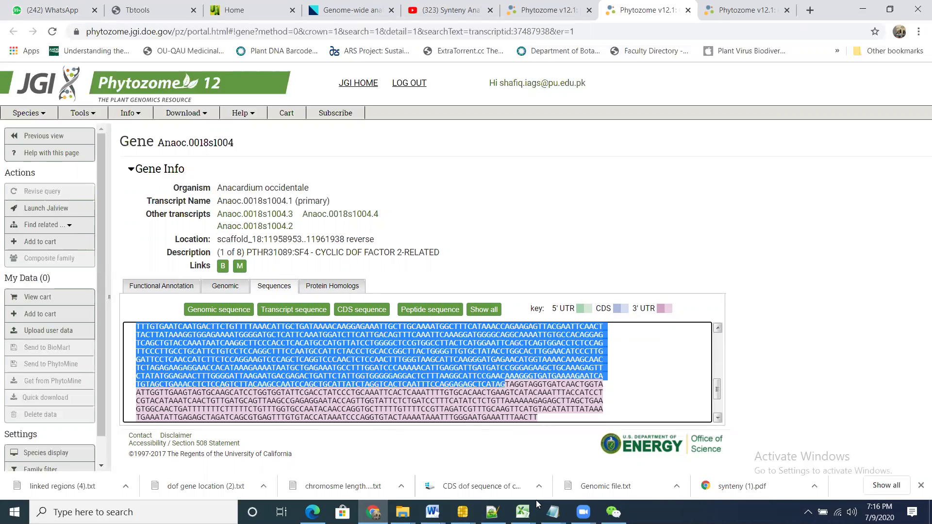
- Paste the copied sequence below the first entry in the Notepad++ file and begin its header line above it with >AoDOF5
left_click(493, 512)
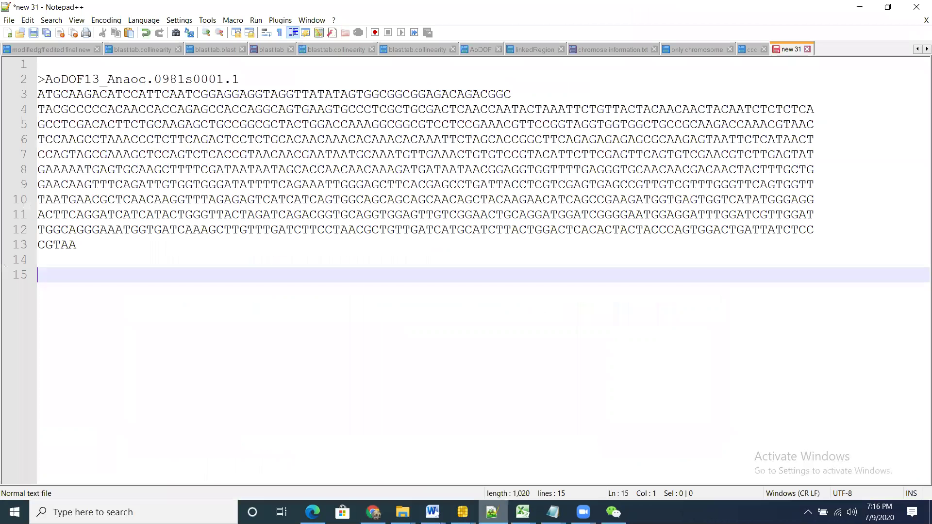
key("ctrl+v")
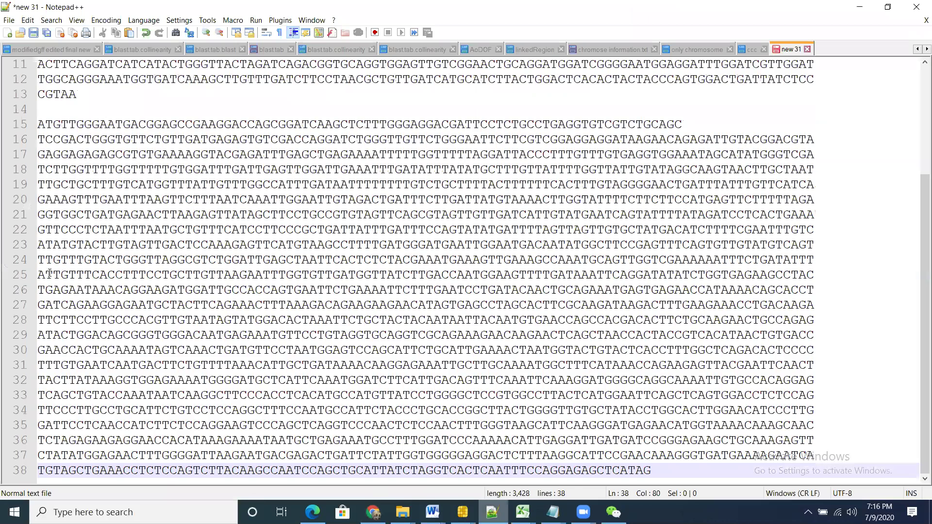
left_click(49, 110)
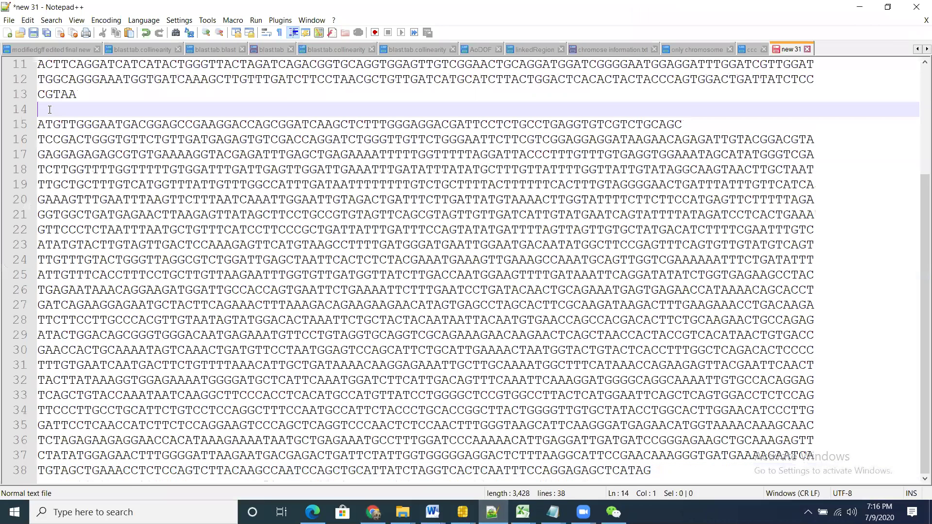
key("Return")
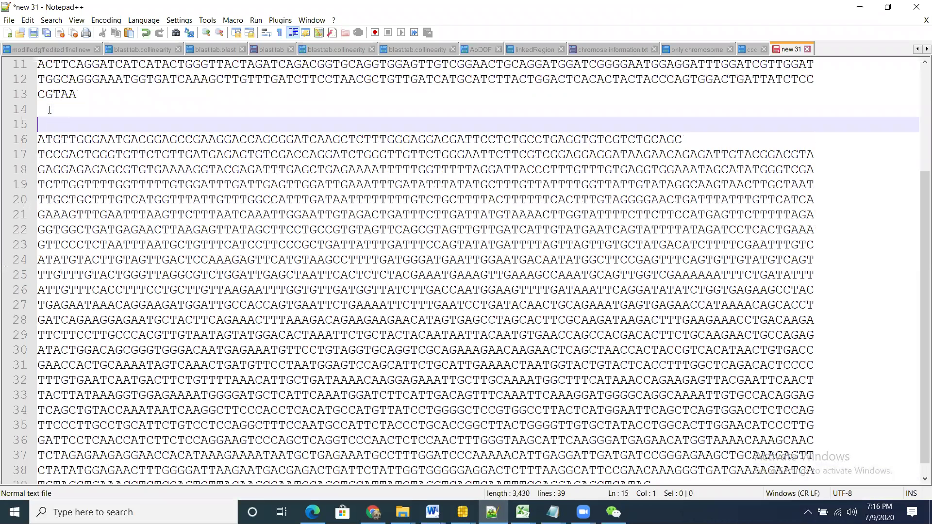
type(">A")
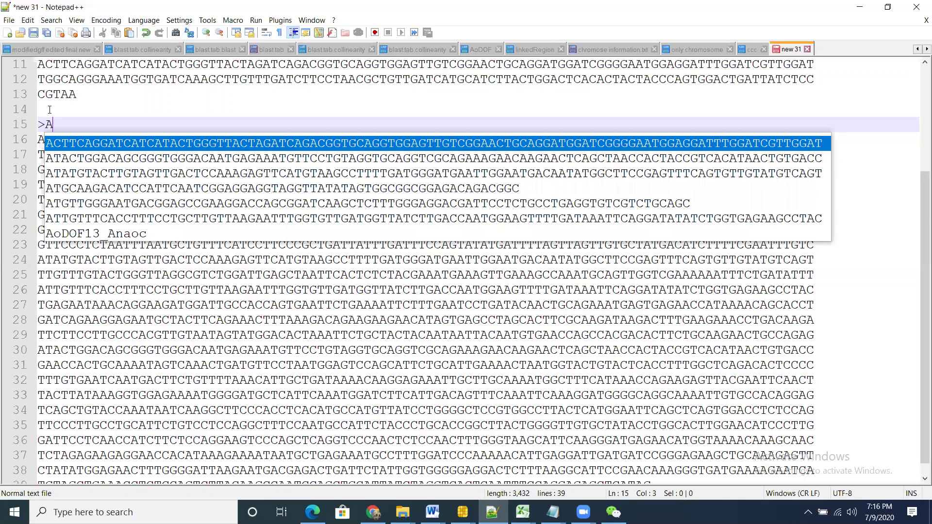
type("oDOF5")
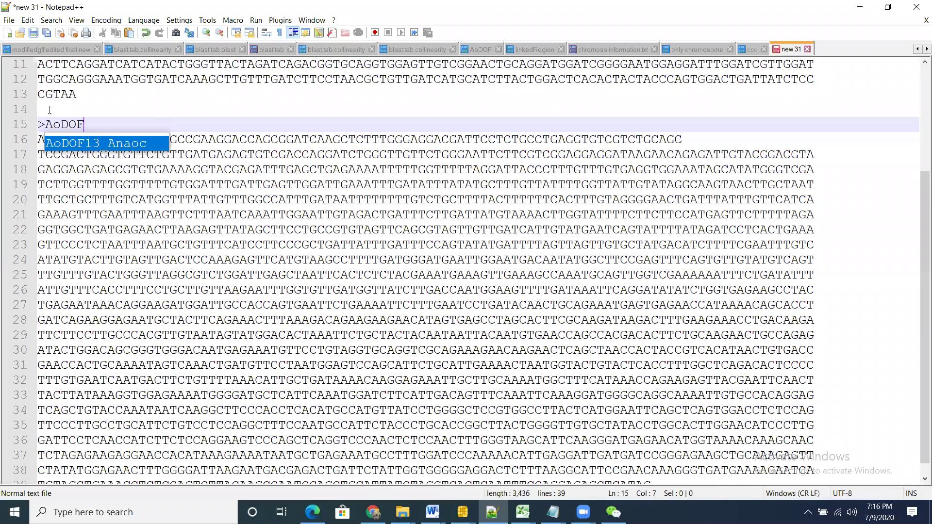